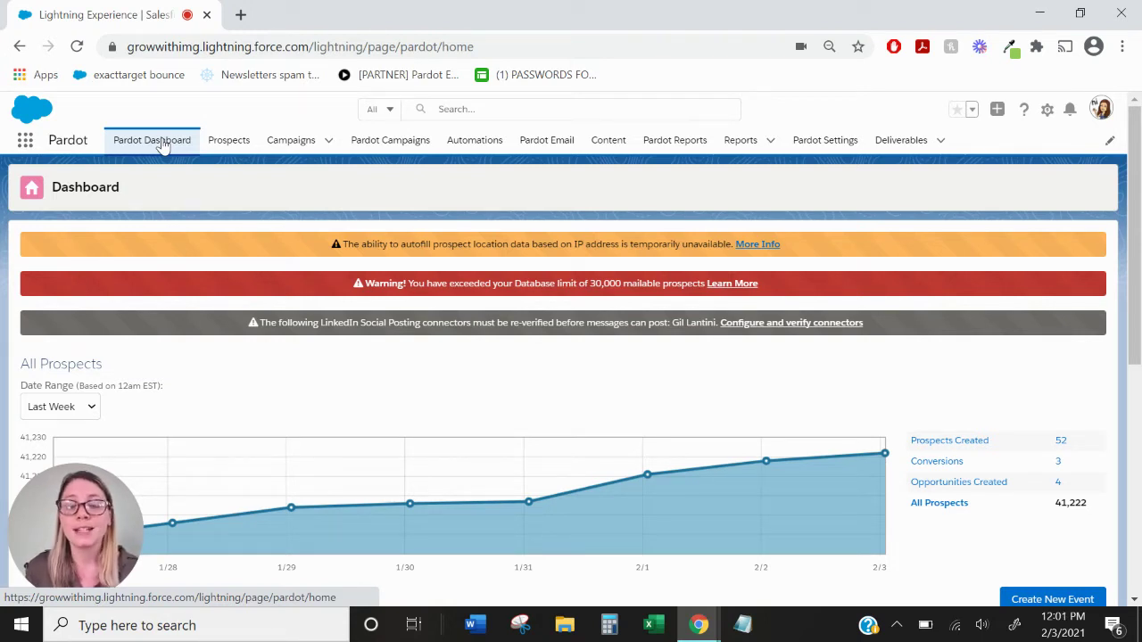
- Go to Content and open the Dynamic Content list
click(601, 145)
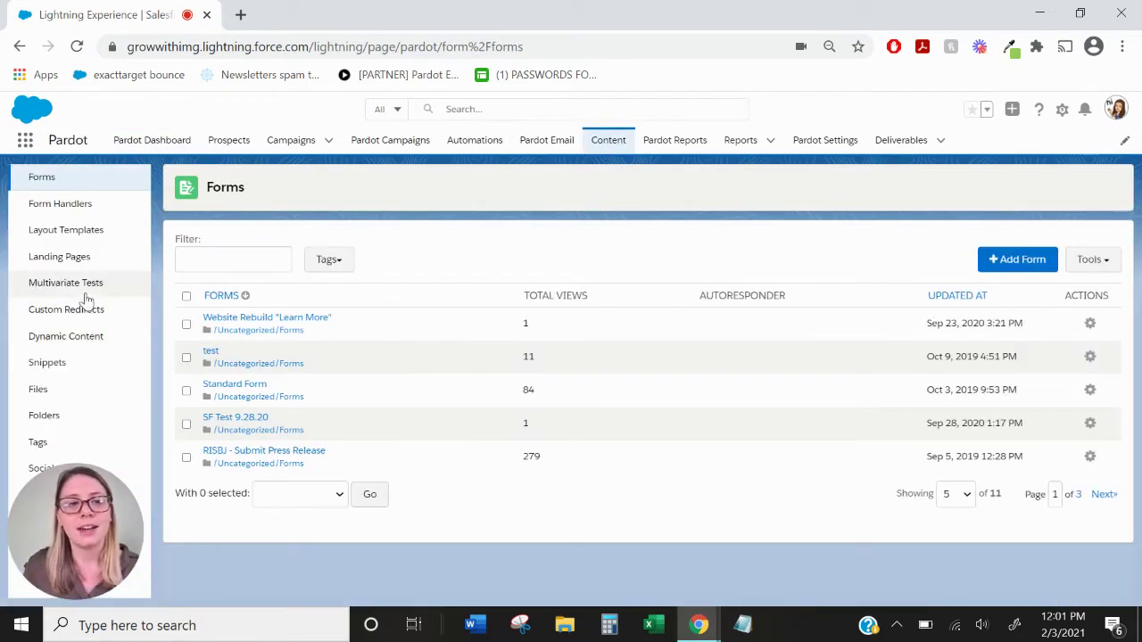
click(81, 338)
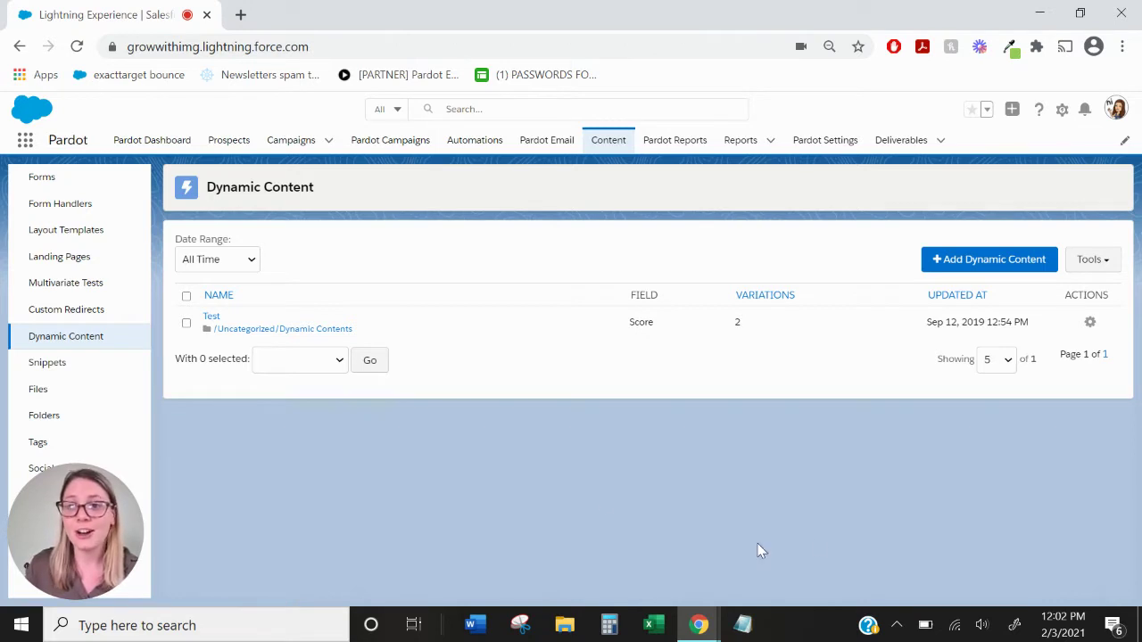
- Create a new Dynamic Content item named 'Test' and scroll down to its Default Content
click(976, 260)
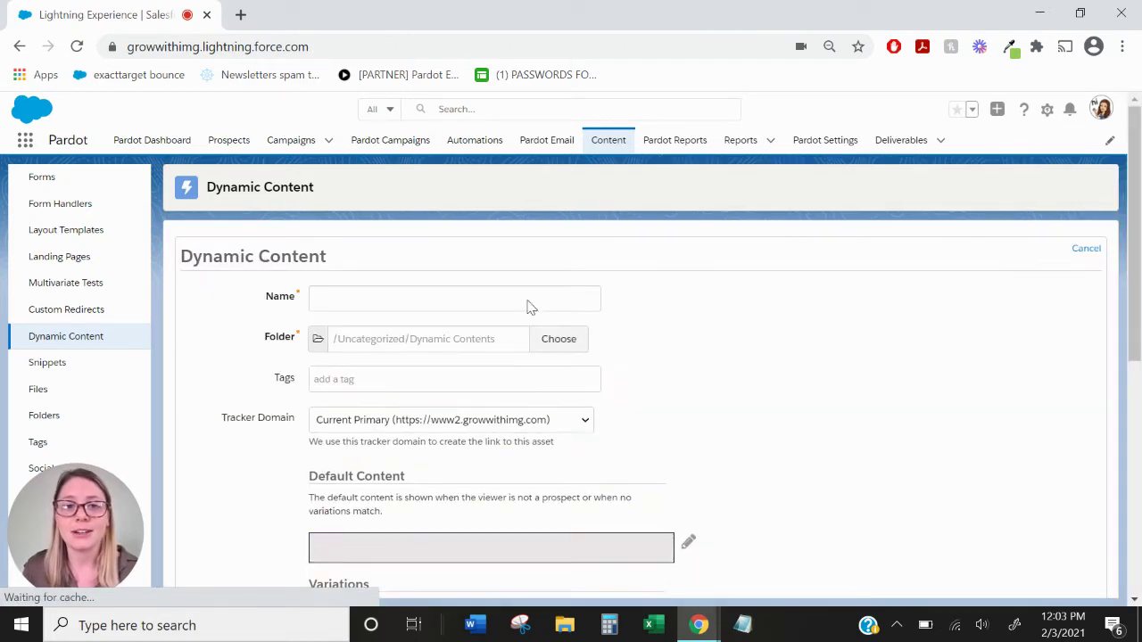
click(516, 300)
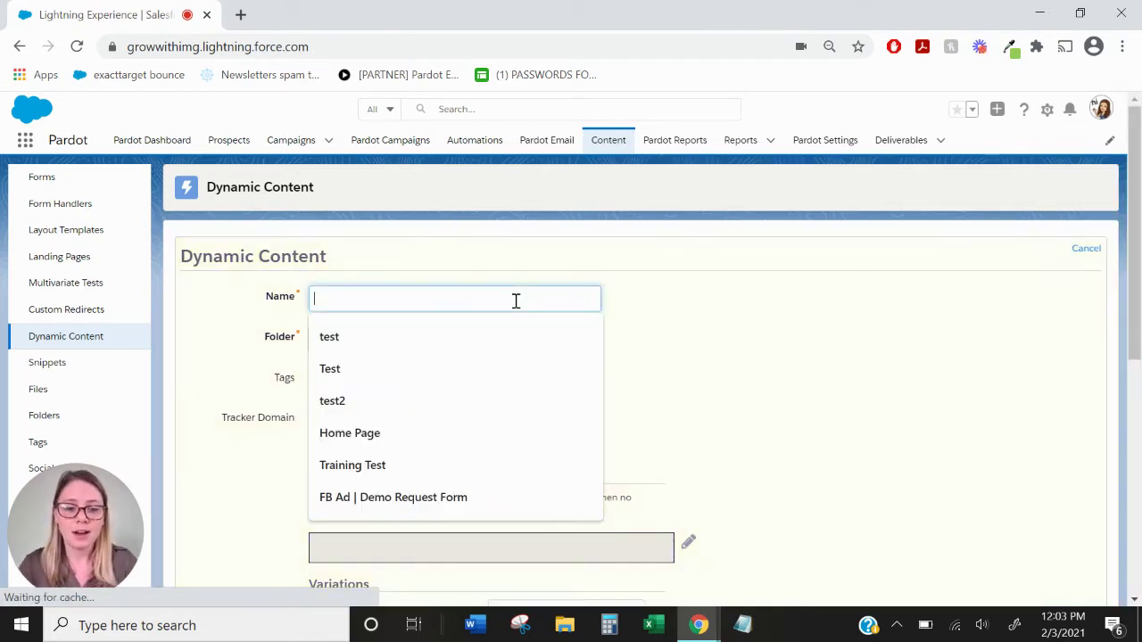
text(Test)
click(638, 350)
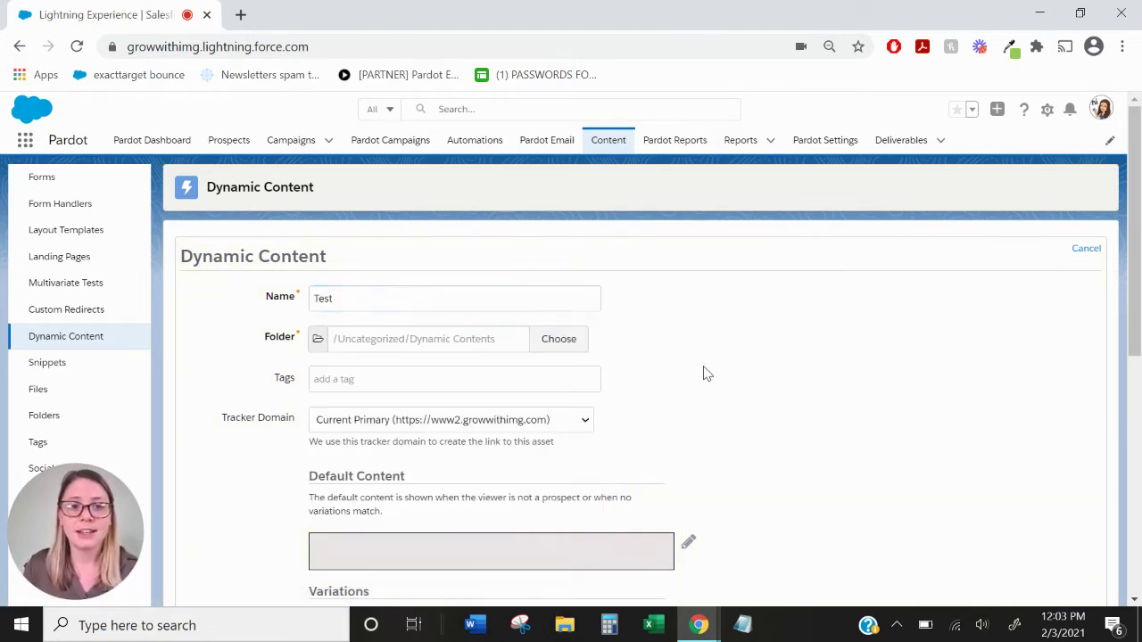
scroll(808, 394, down, 1)
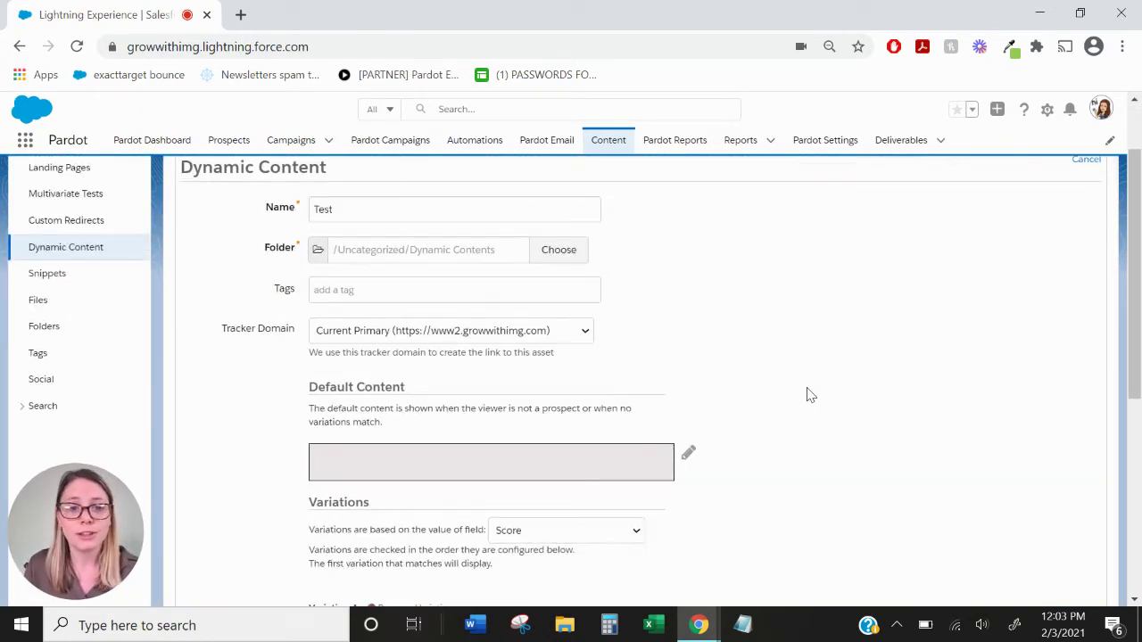
scroll(811, 337, down, 1)
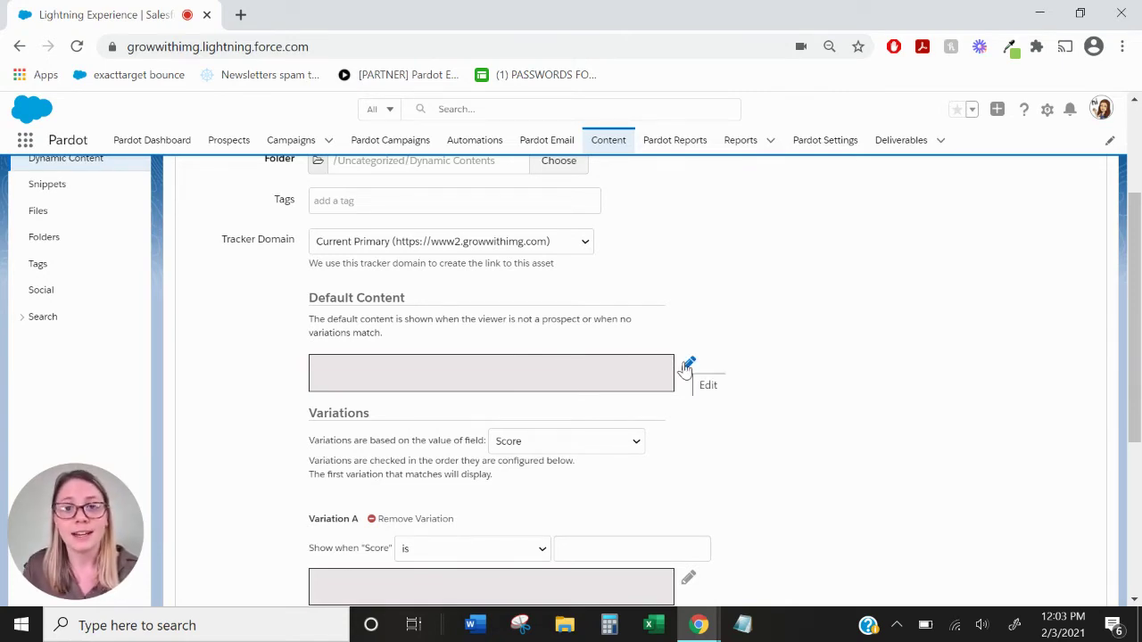
- Set the item's default content to the word 'Text' and save it
click(687, 368)
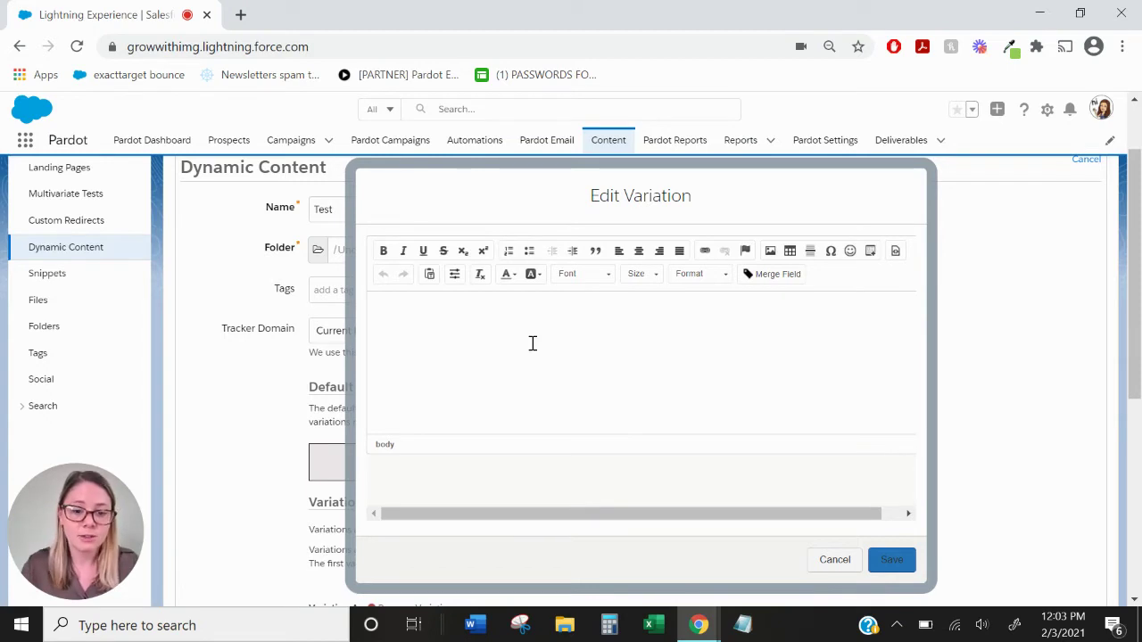
text(Text)
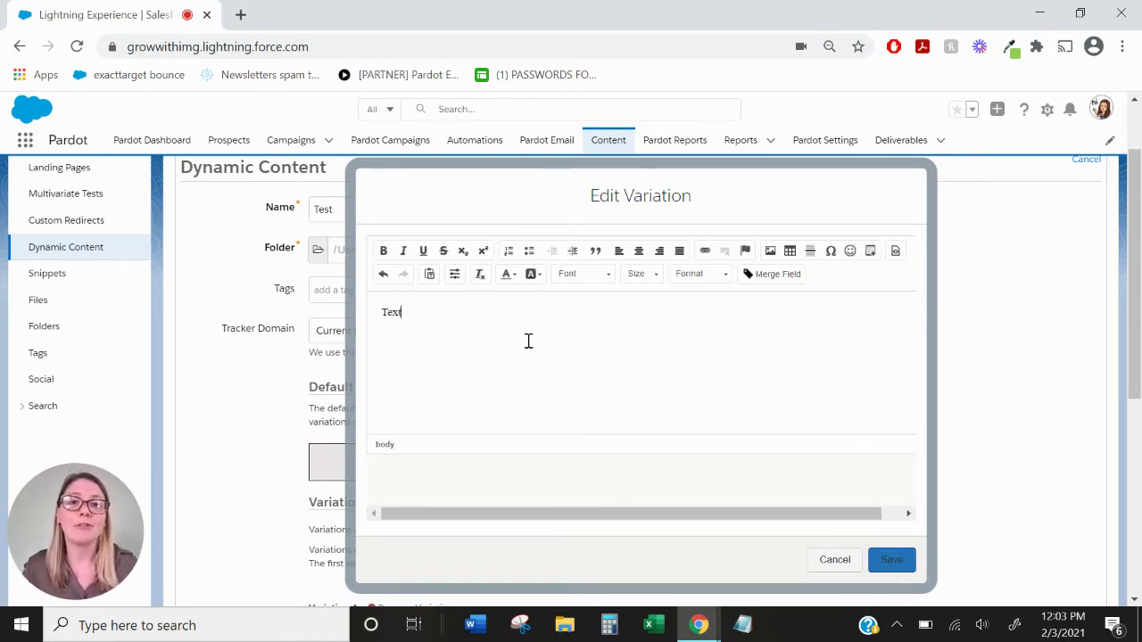
click(896, 557)
- Base the dynamic content variations on the City field
scroll(988, 400, down, 3)
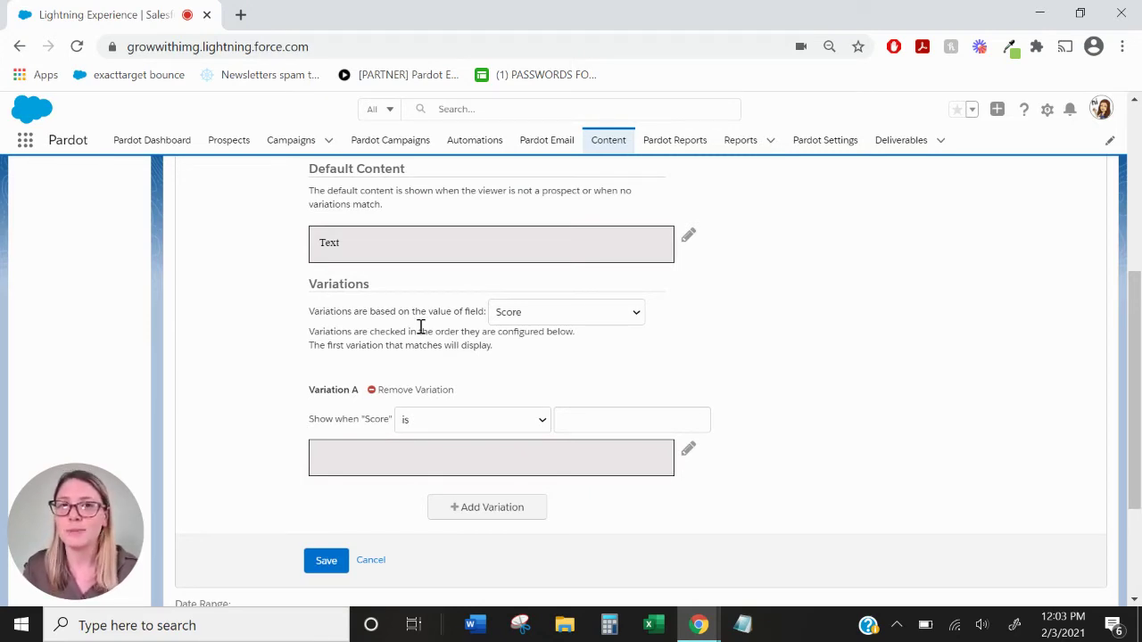
click(528, 317)
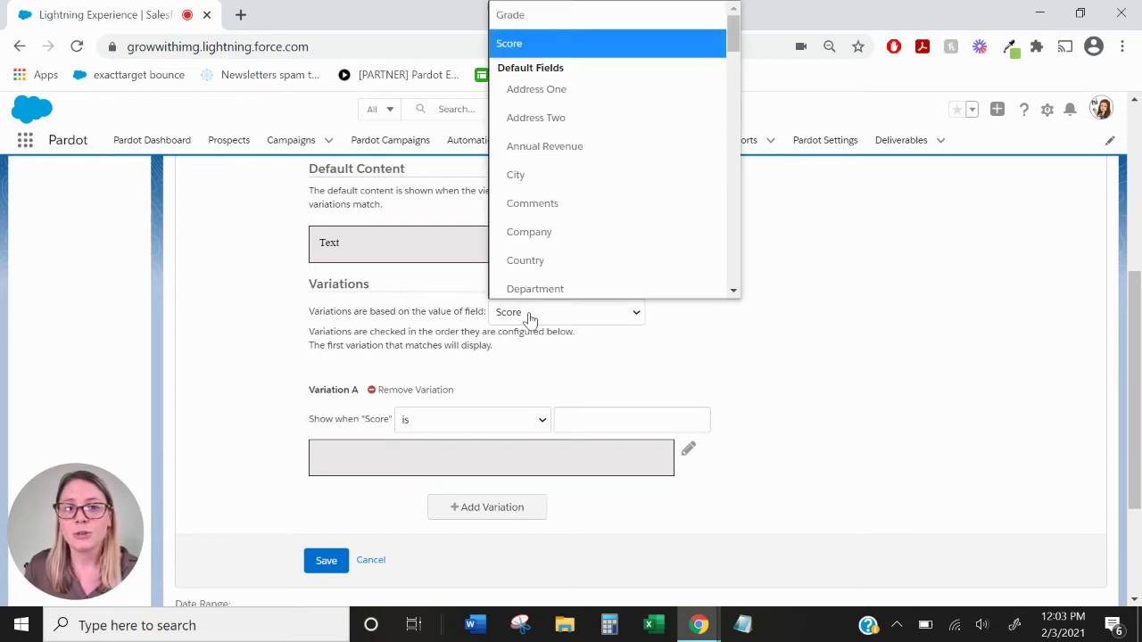
scroll(704, 321, down, 2)
scroll(639, 229, up, 2)
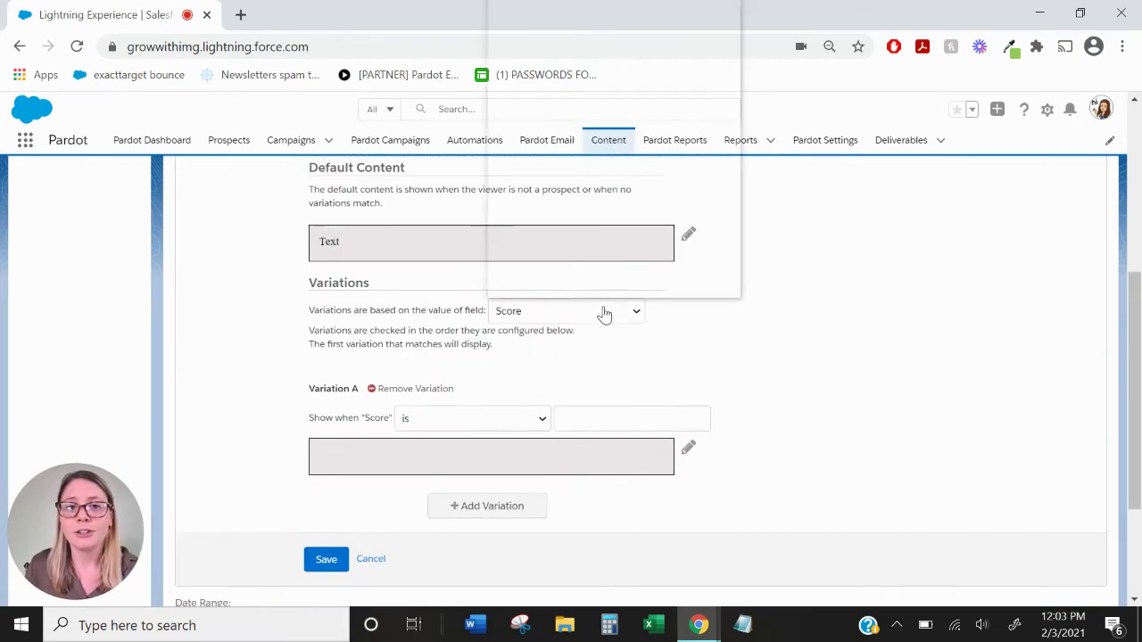
click(604, 314)
scroll(629, 248, down, 15)
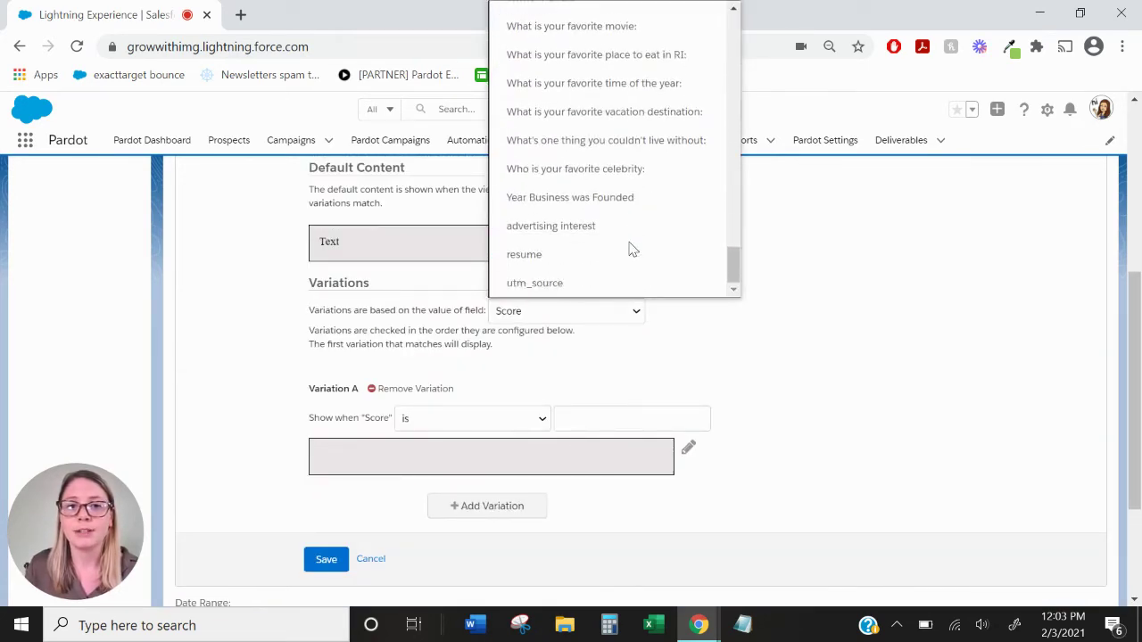
scroll(639, 268, up, 15)
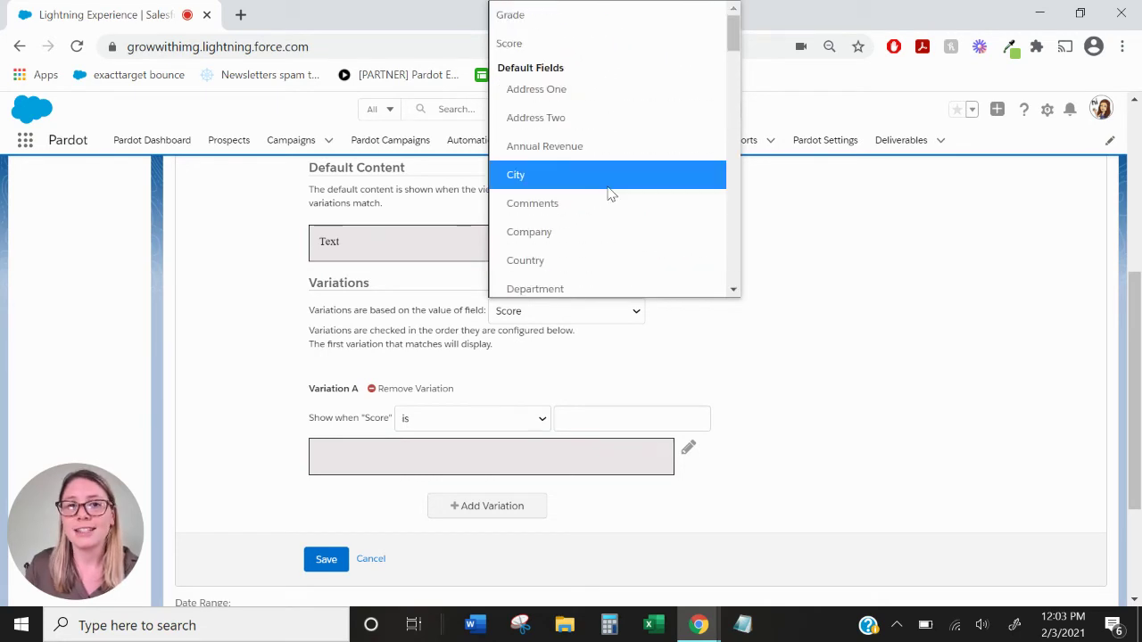
click(602, 184)
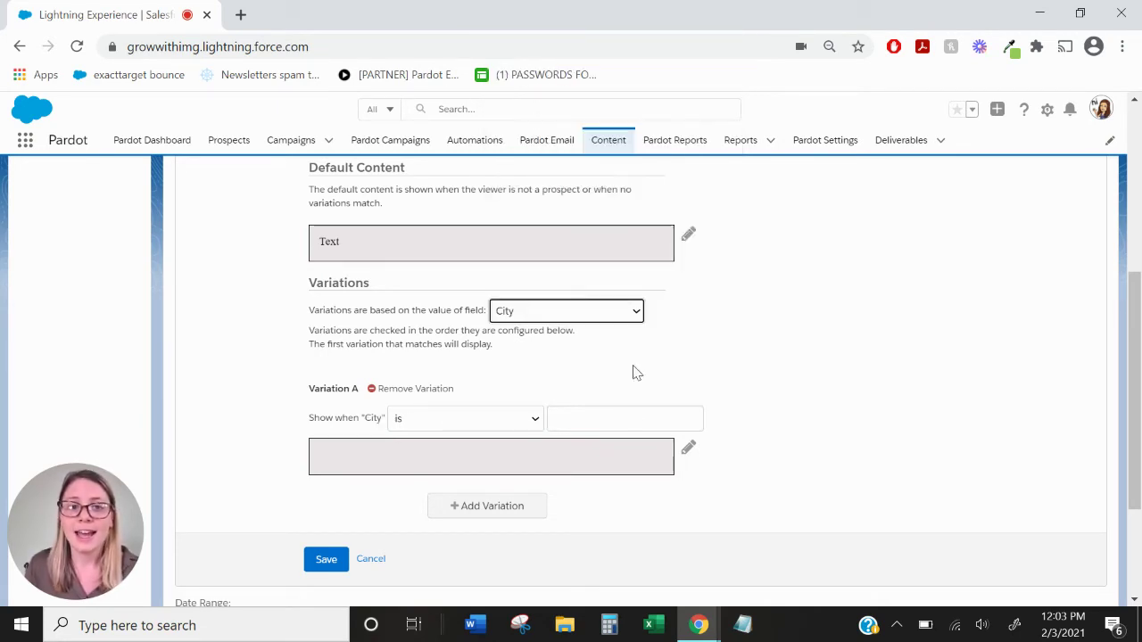
- Make Variation A apply when City is Cranston
click(636, 418)
text(Cra)
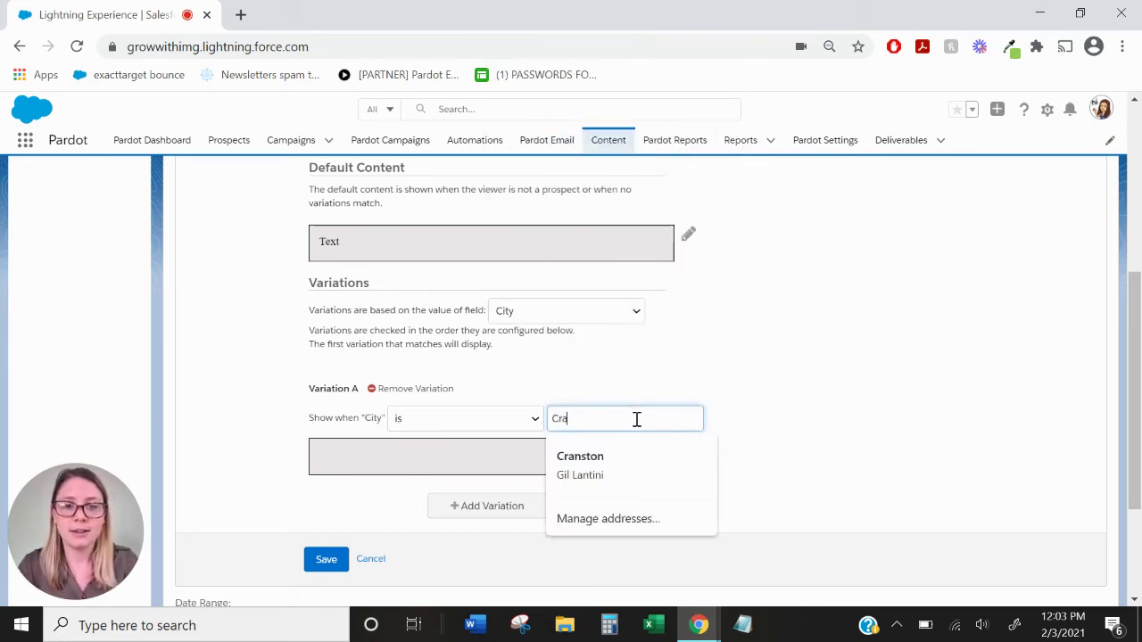
text(nston)
click(776, 410)
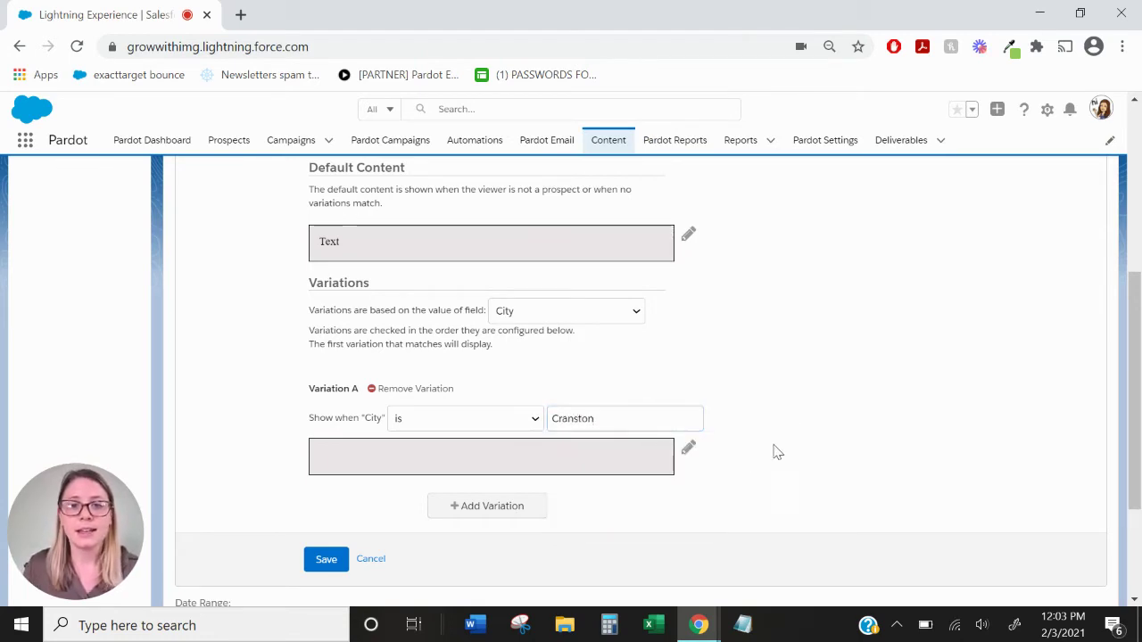
- Enter 'Text - specific to RI' as Variation A's content, cancelling the image dialog, and save
click(689, 449)
scroll(754, 398, up, 2)
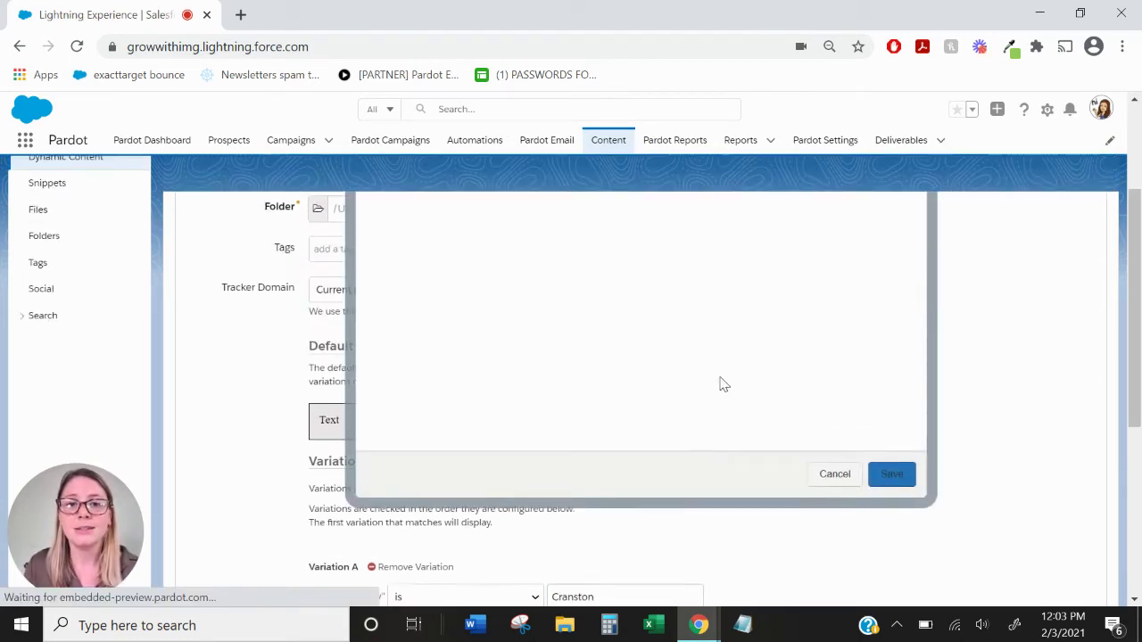
scroll(639, 357, up, 1)
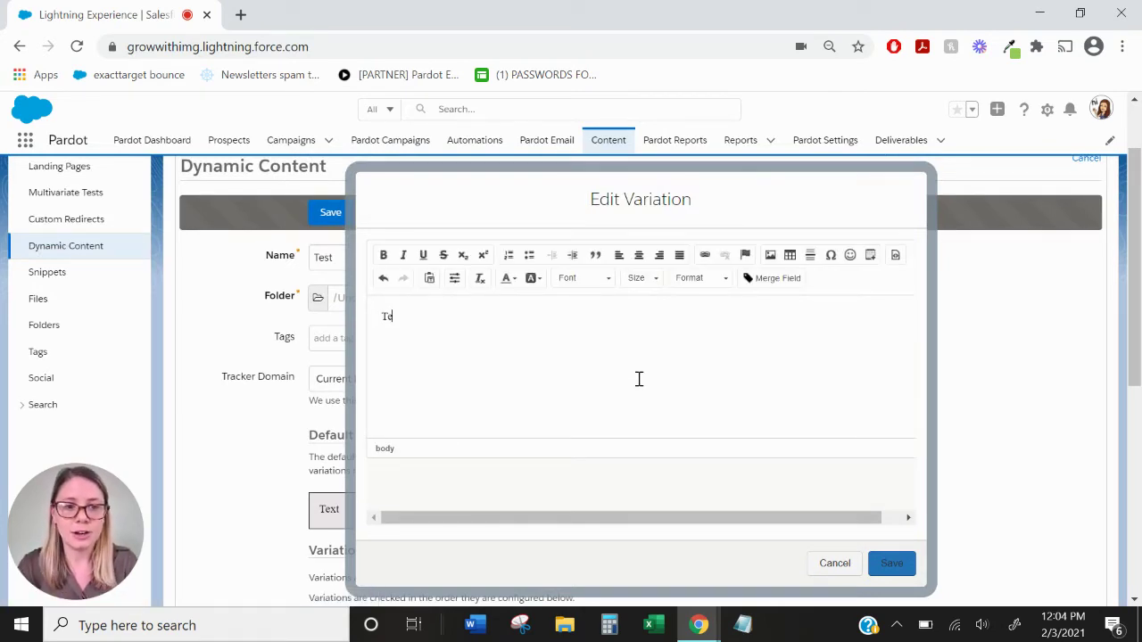
text(specific to RI)
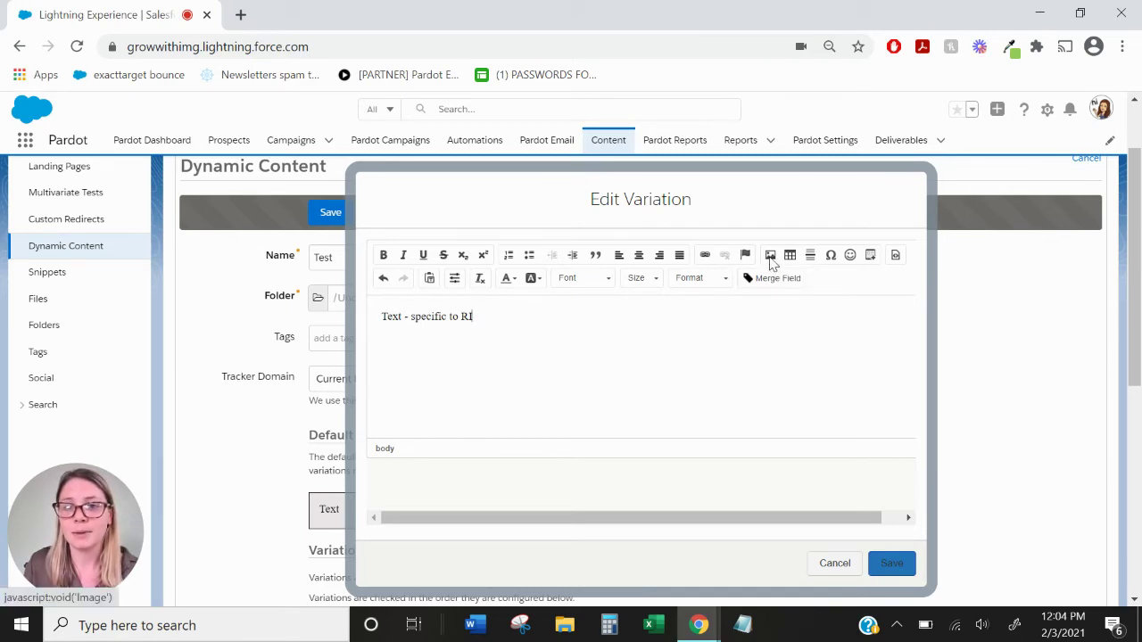
click(771, 262)
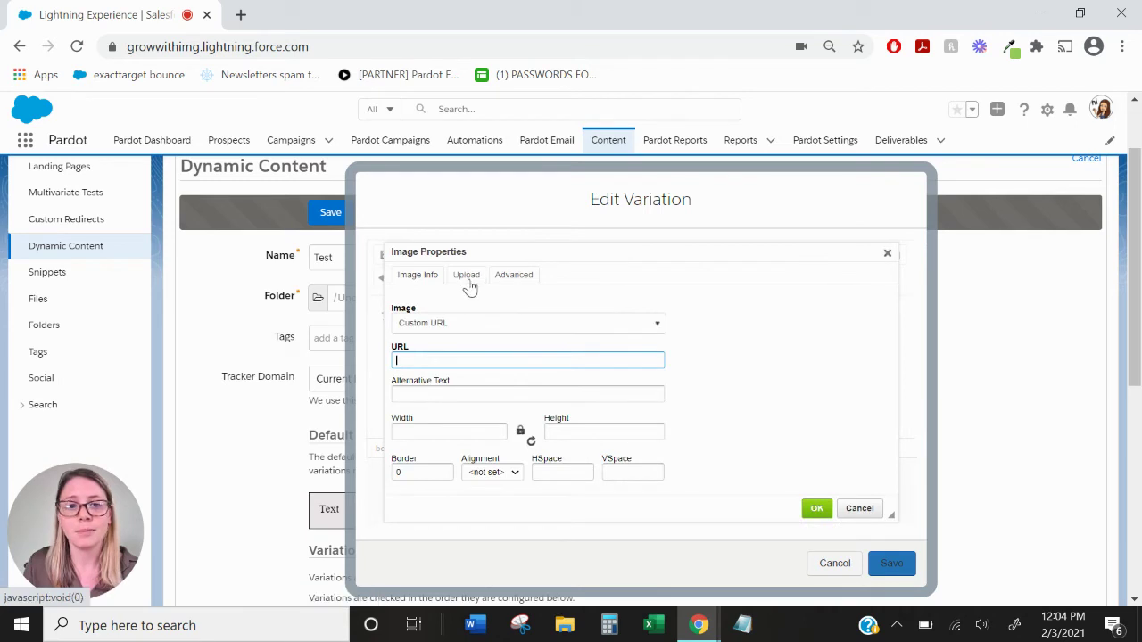
click(468, 284)
click(860, 500)
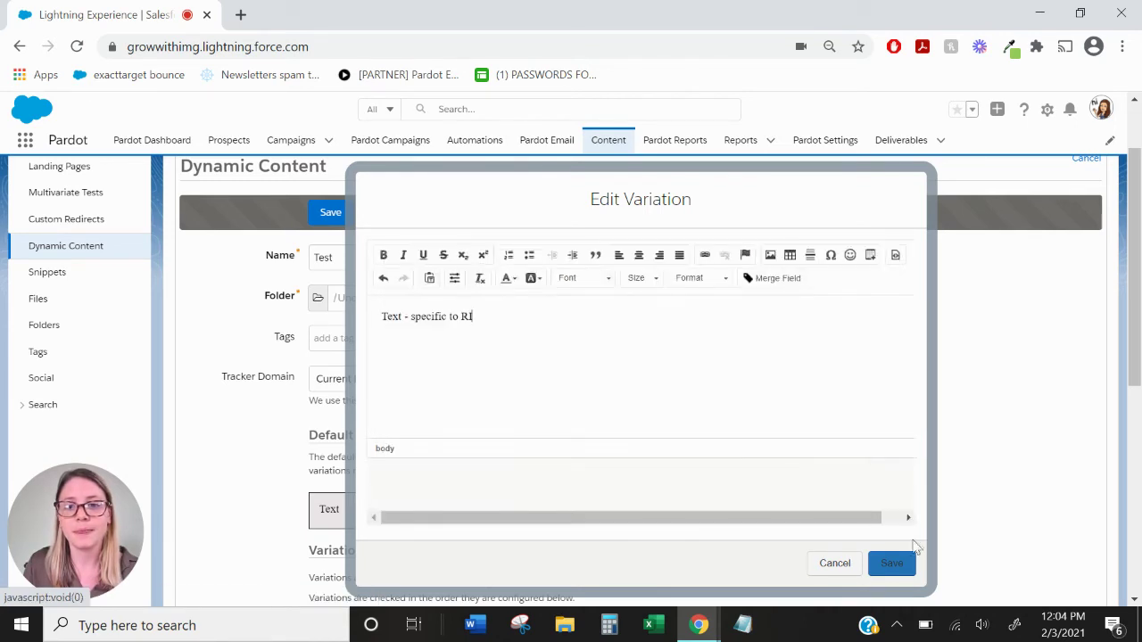
click(892, 564)
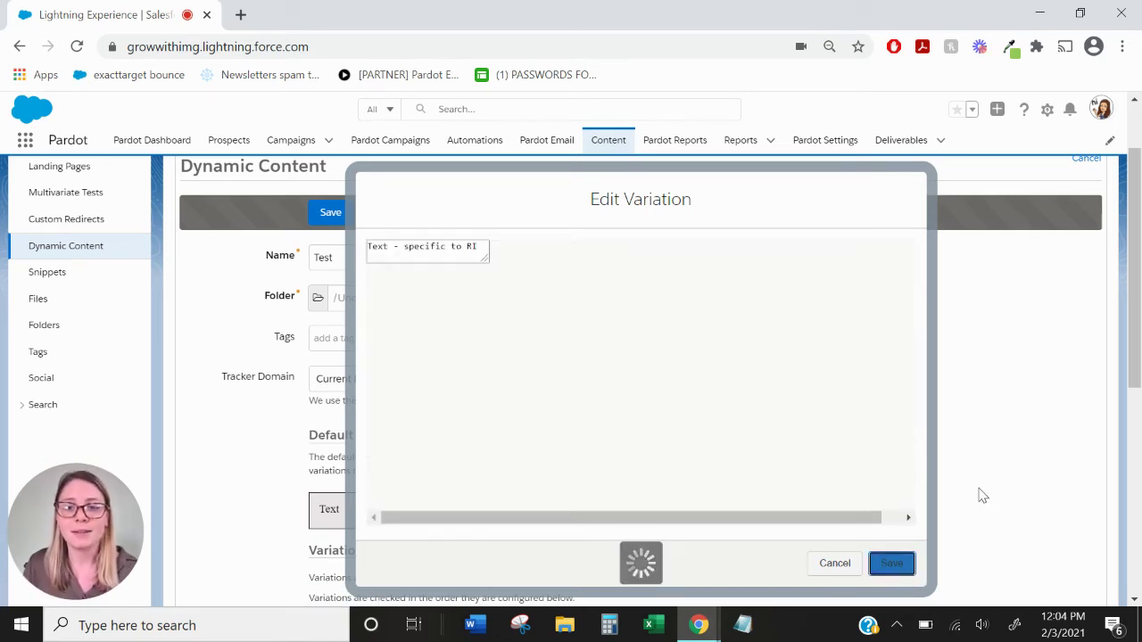
scroll(843, 395, down, 2)
scroll(842, 395, down, 1)
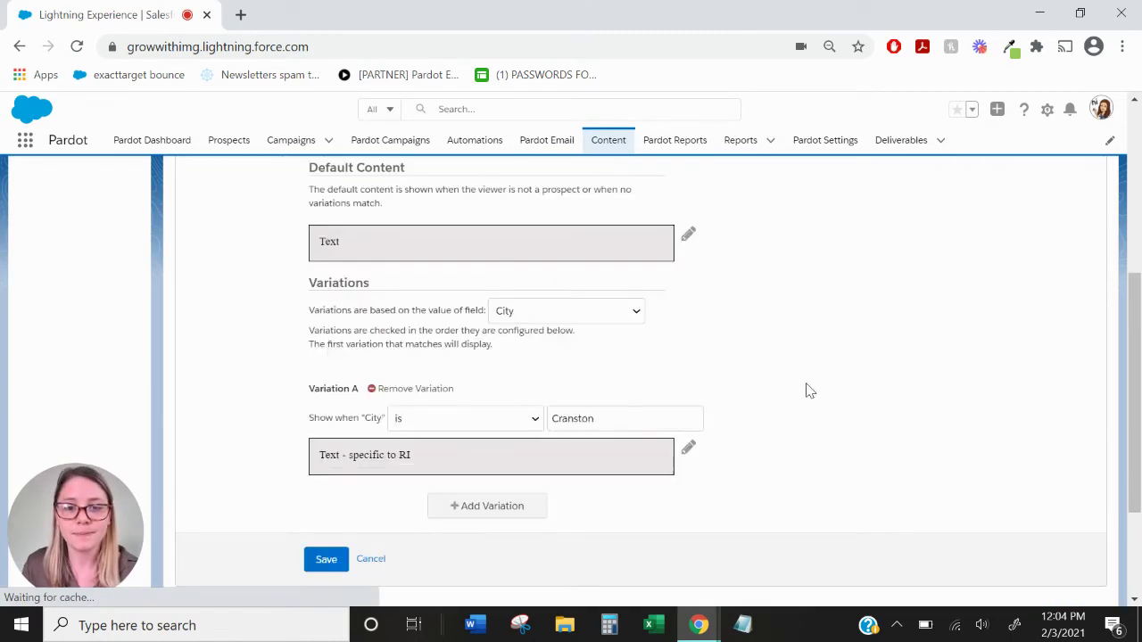
scroll(808, 390, down, 1)
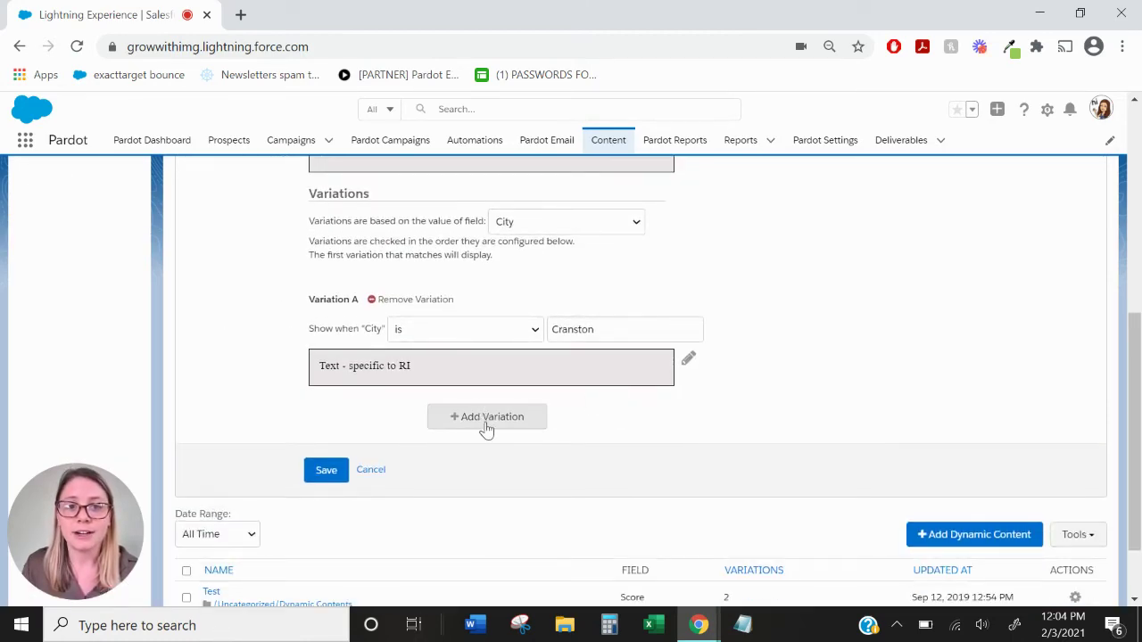
scroll(775, 447, up, 2)
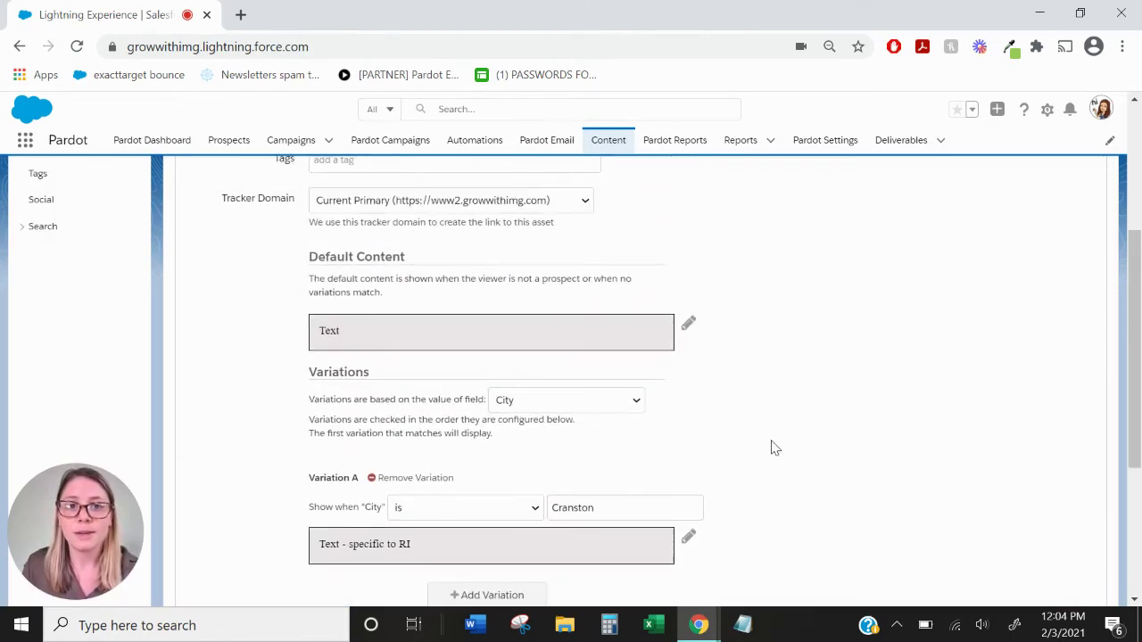
scroll(772, 446, down, 1)
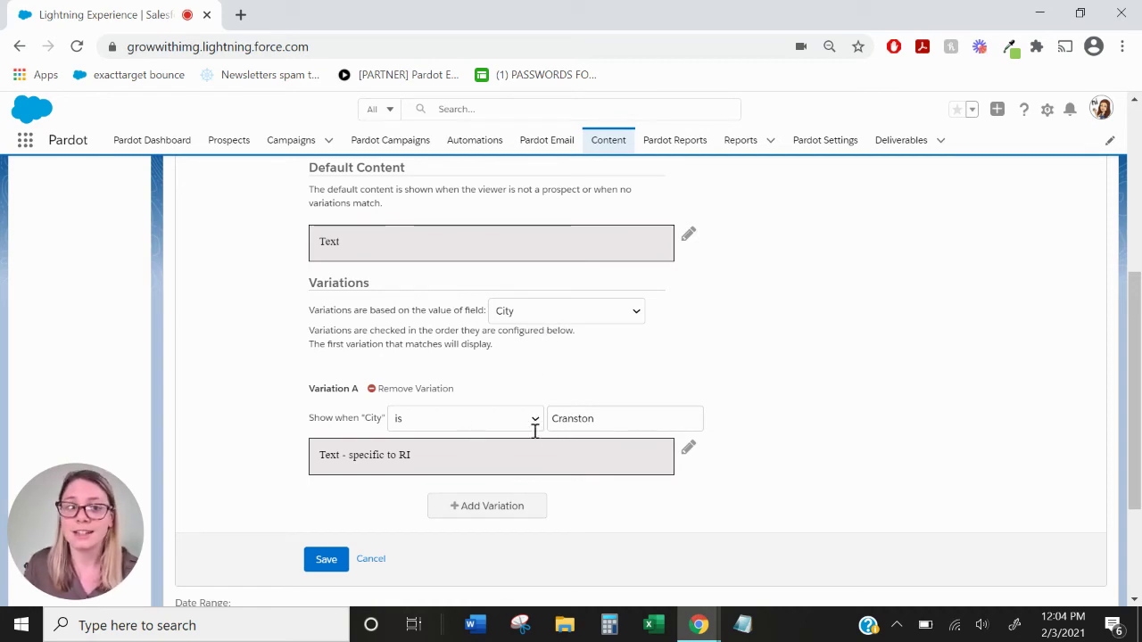
click(491, 513)
scroll(879, 458, down, 2)
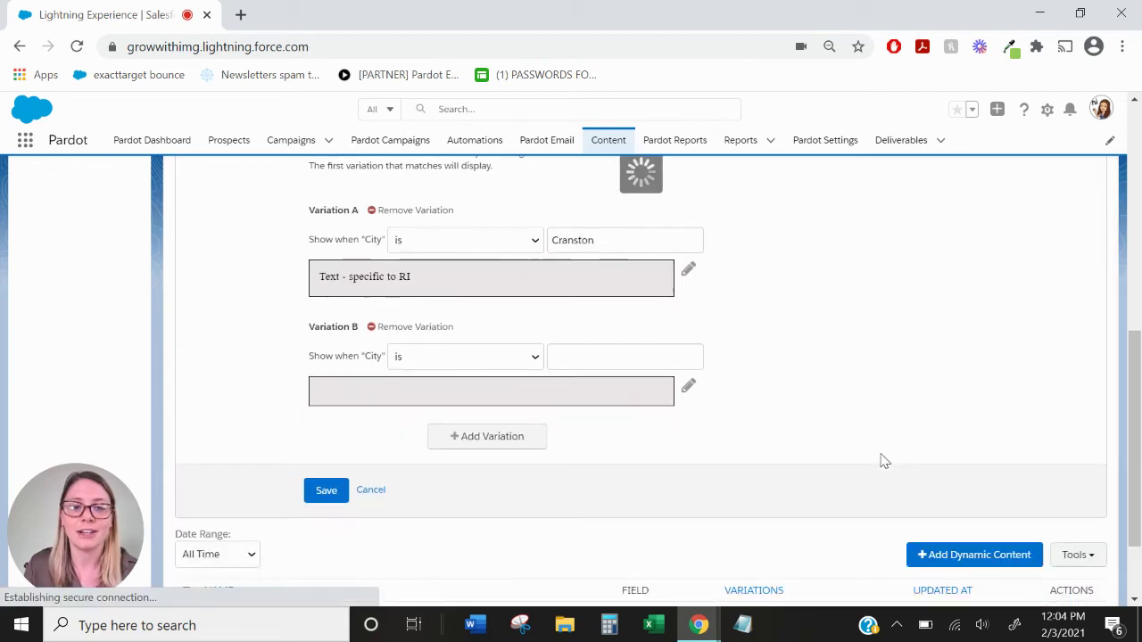
click(414, 332)
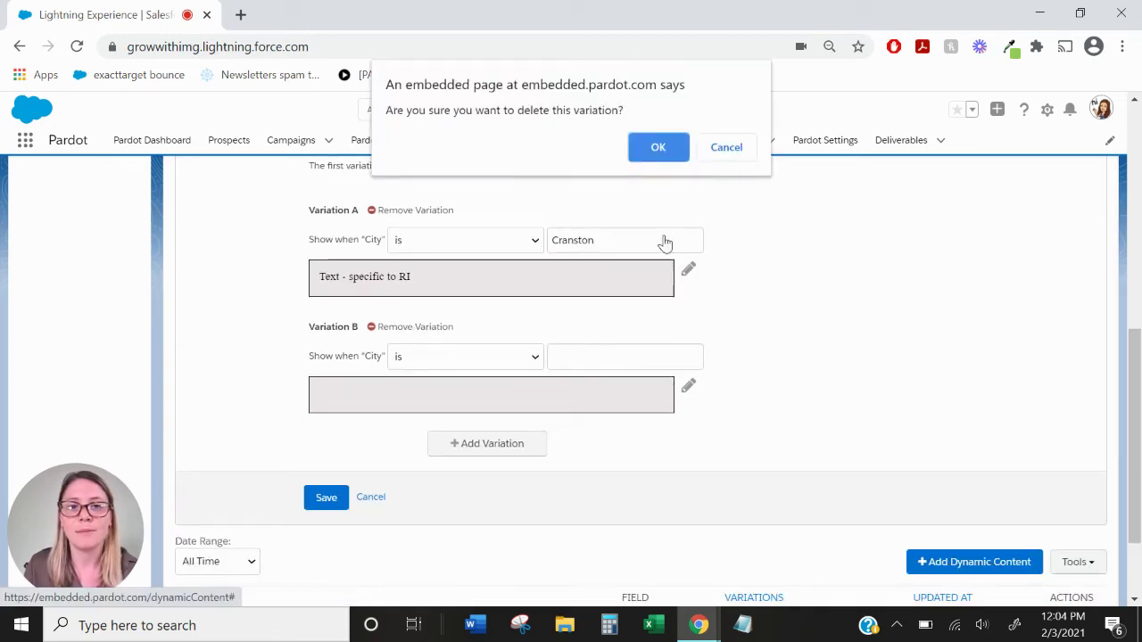
click(667, 153)
scroll(308, 473, up, 1)
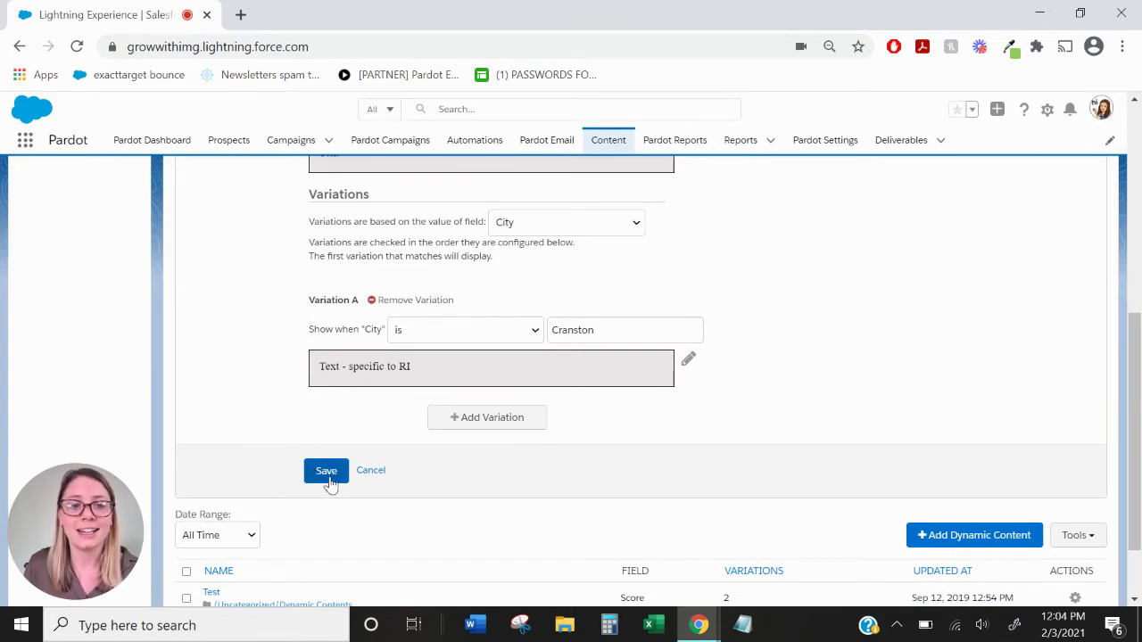
- Save the Test2 dynamic content and go to the Email Templates list
click(327, 477)
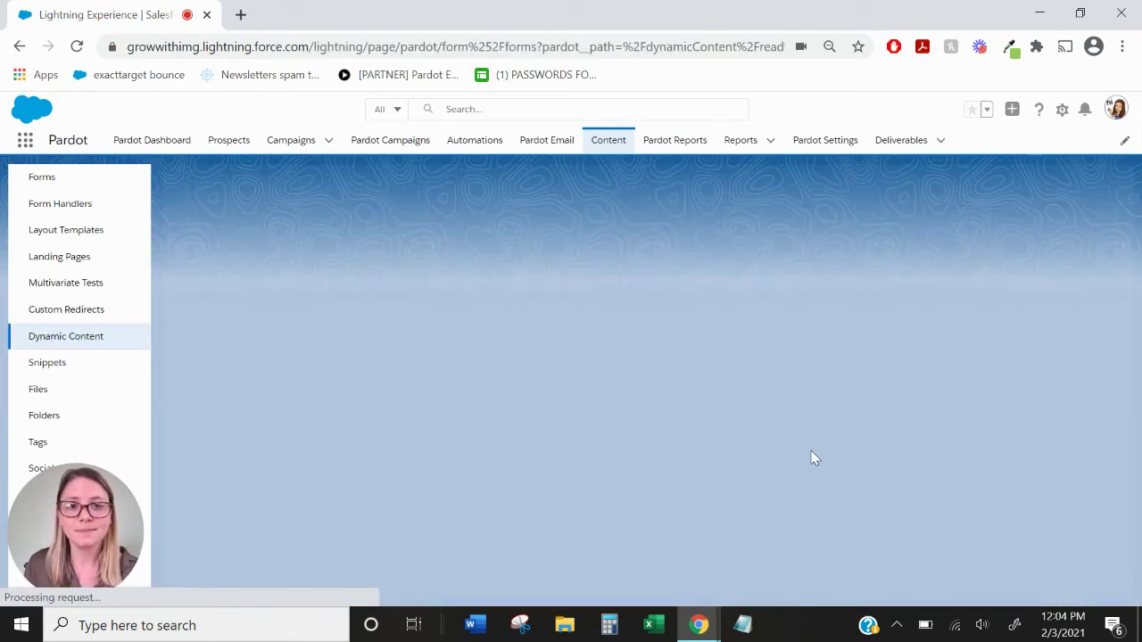
scroll(973, 446, down, 1)
scroll(994, 432, down, 1)
scroll(995, 431, down, 1)
scroll(994, 431, up, 2)
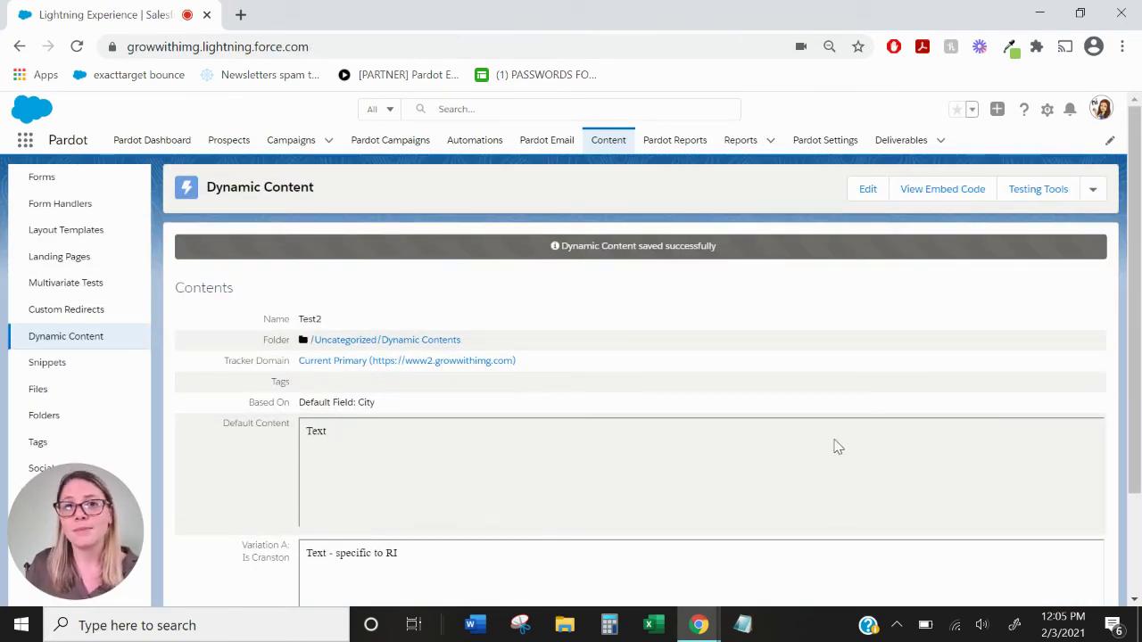
click(543, 150)
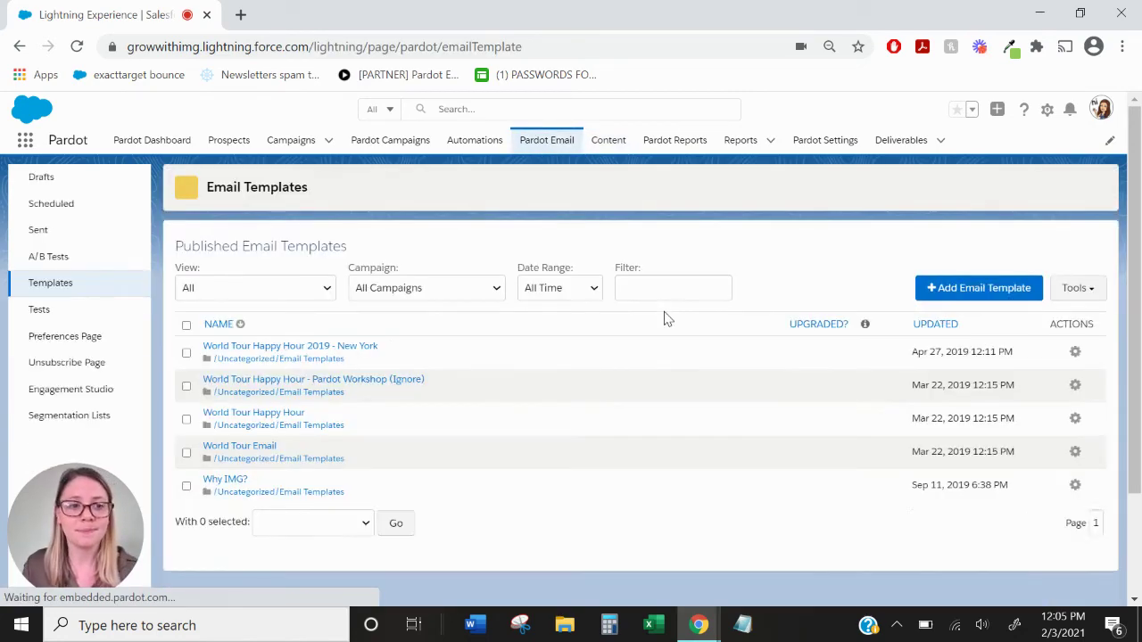
- Open the 'test' template draft for editing and add a blank line below the greeting
scroll(516, 378, down, 1)
scroll(516, 378, down, 1)
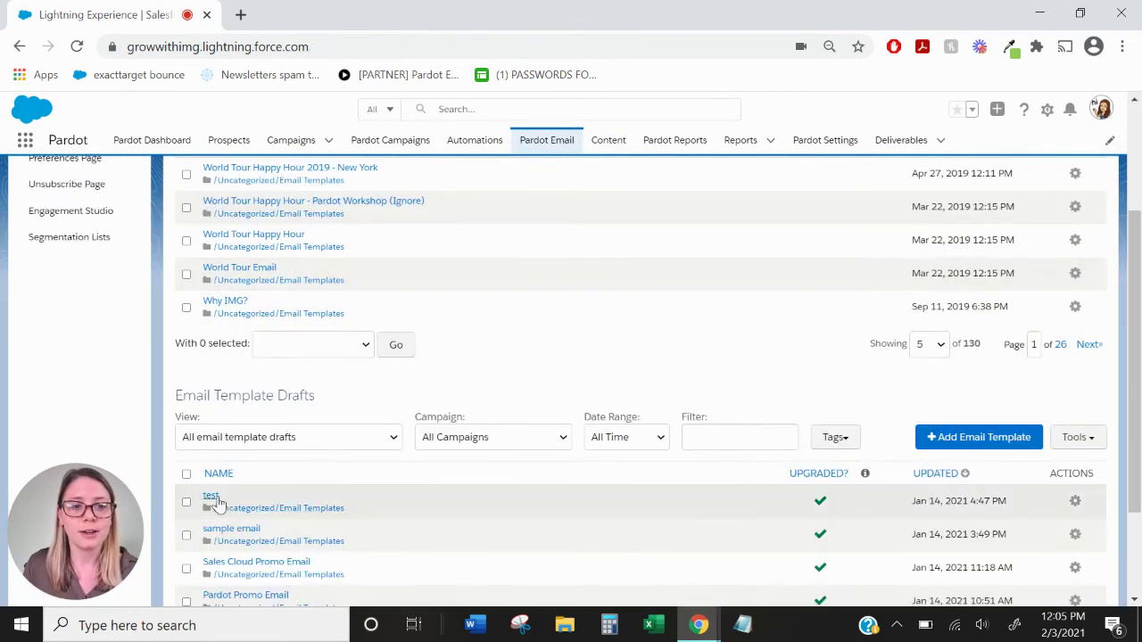
click(214, 502)
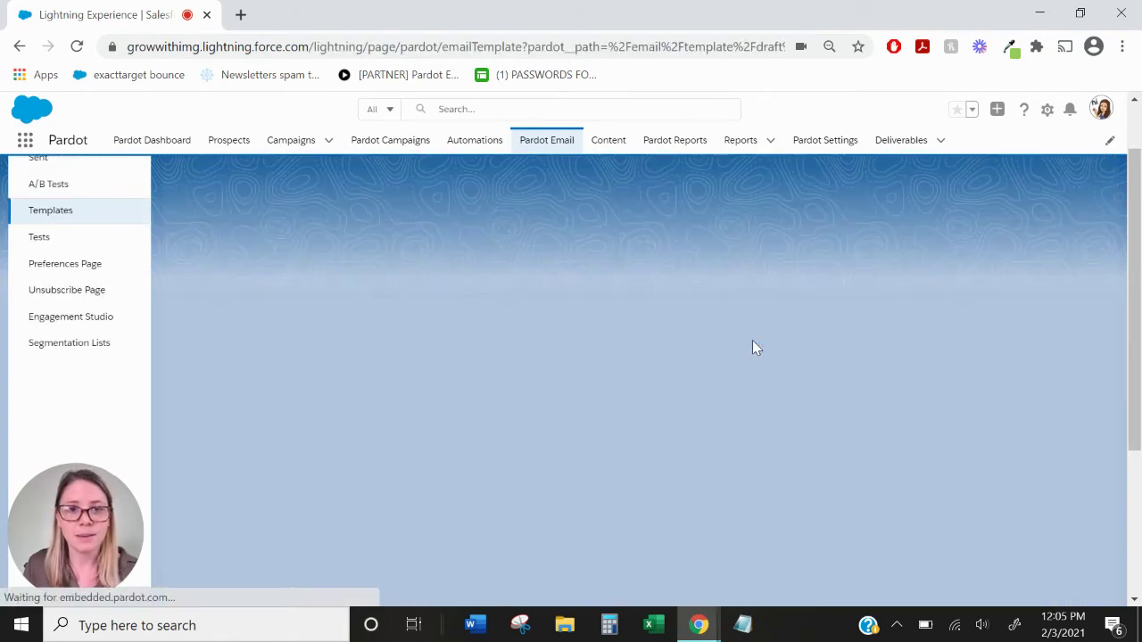
scroll(974, 245, up, 1)
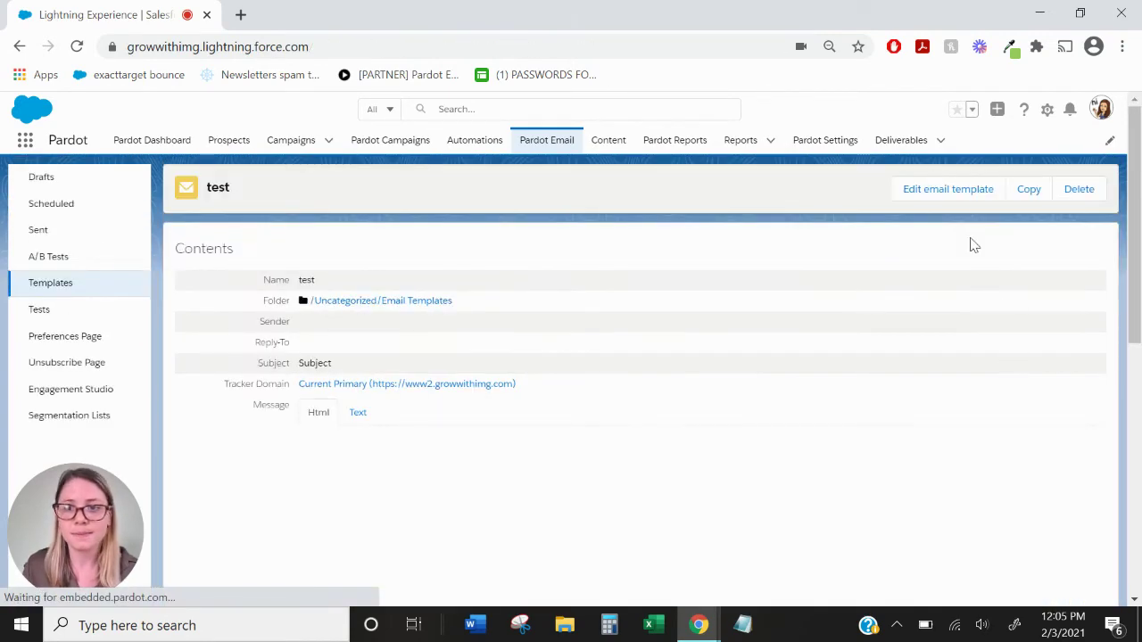
click(955, 191)
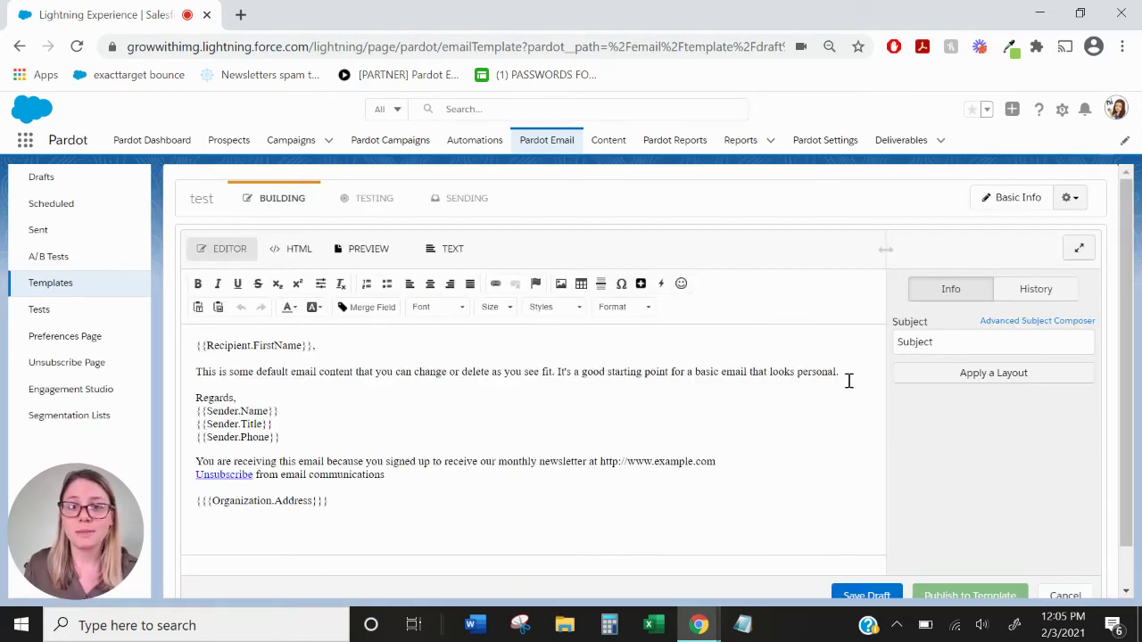
click(848, 376)
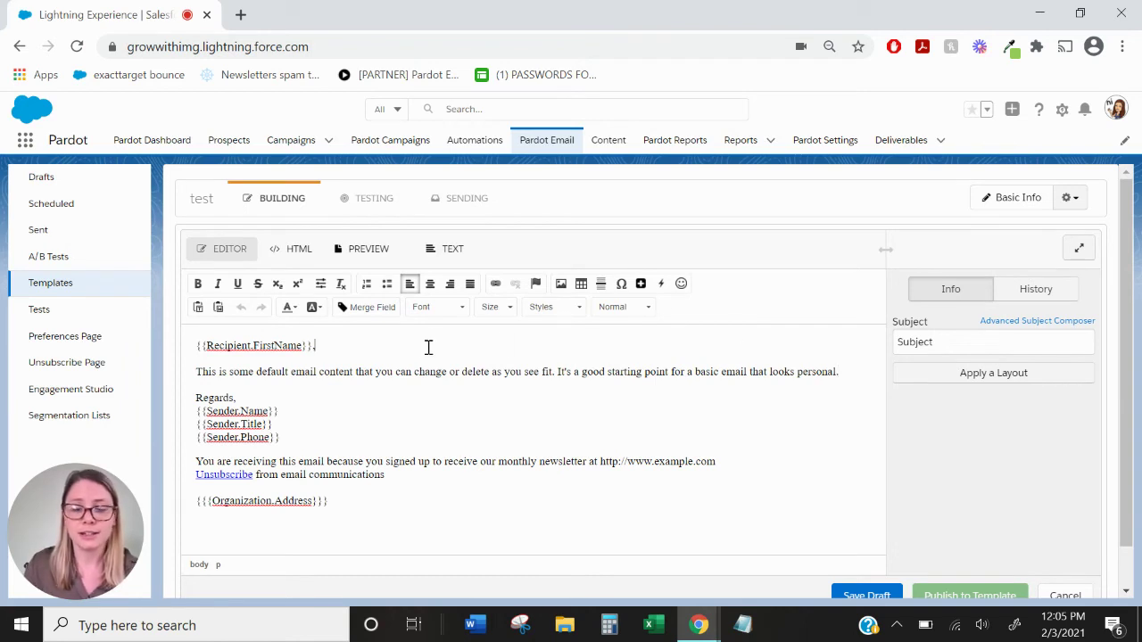
key(Return)
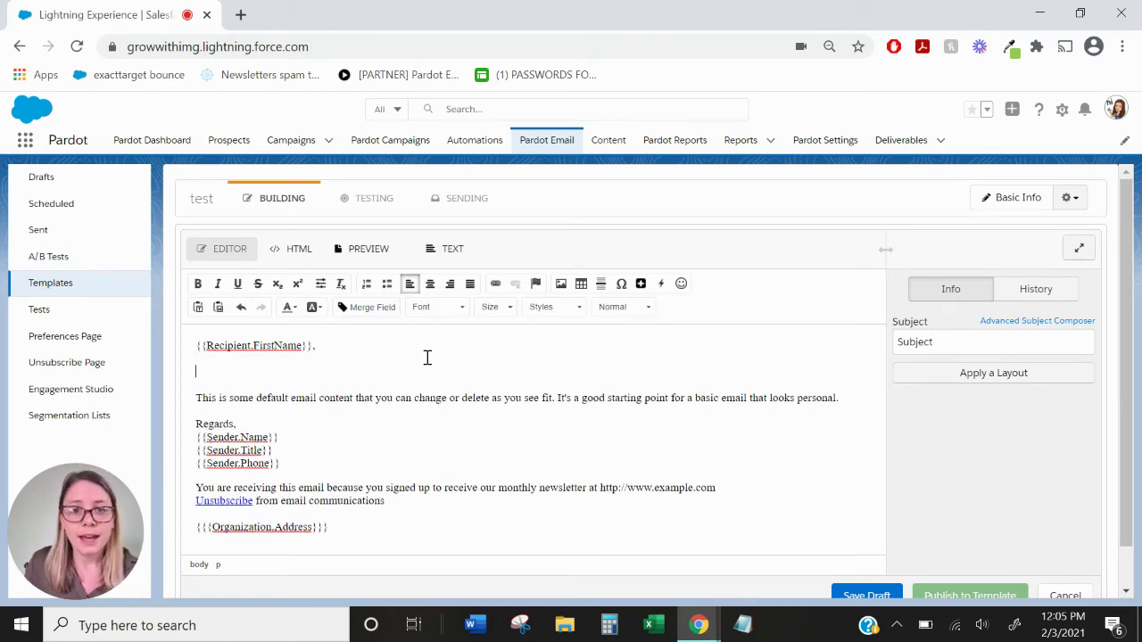
- Choose Test2 as the dynamic content and preview its Cranston and Default variations
click(662, 288)
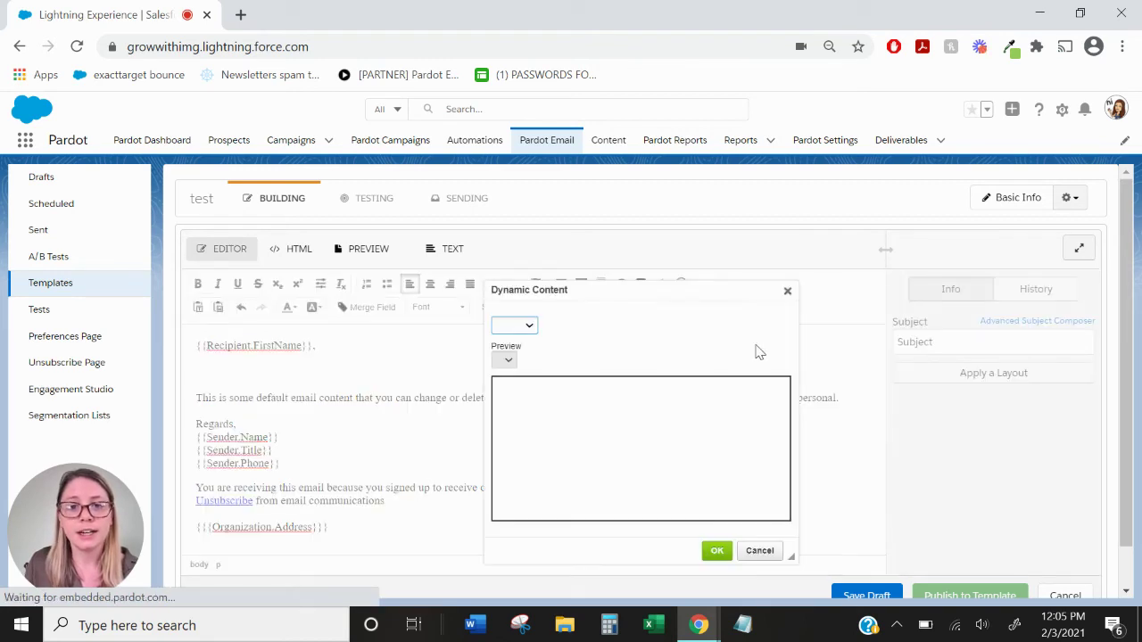
click(524, 326)
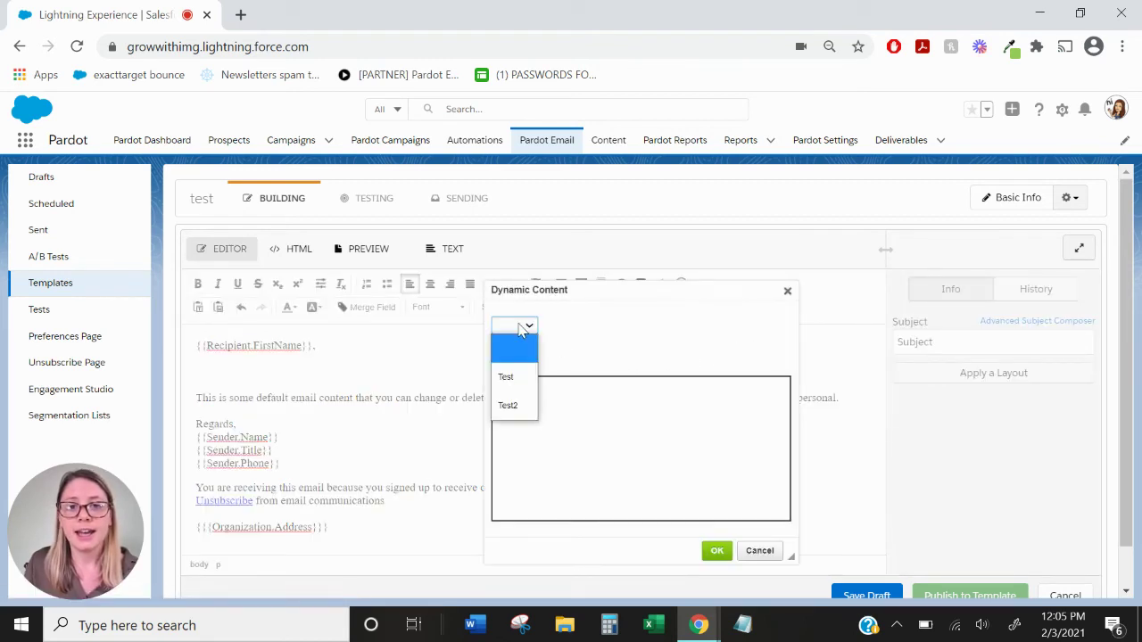
click(523, 406)
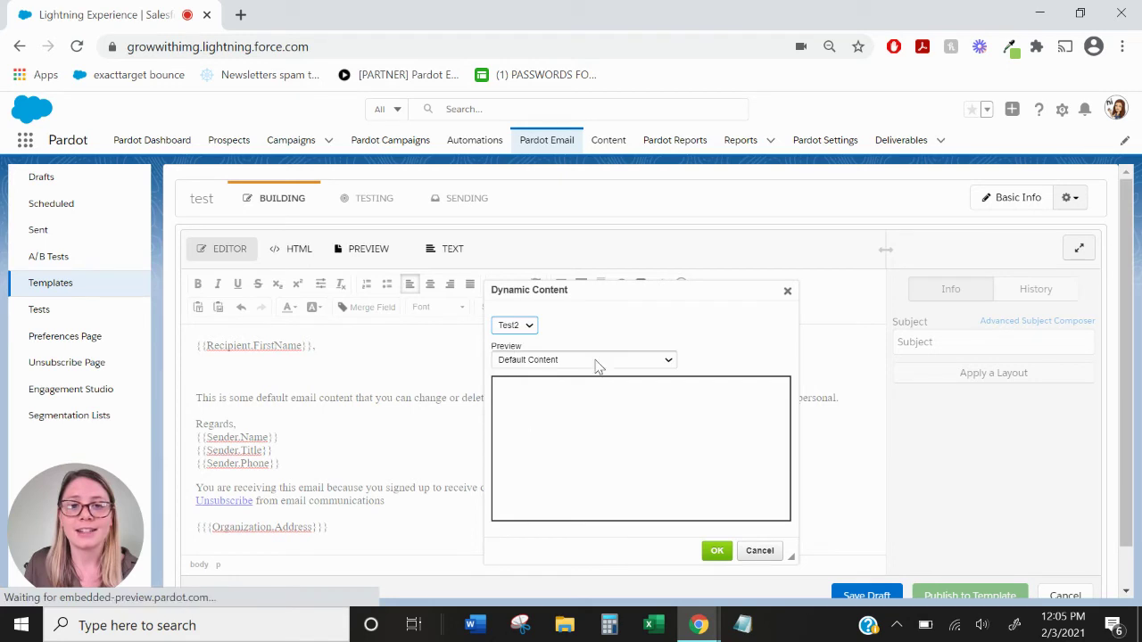
click(671, 361)
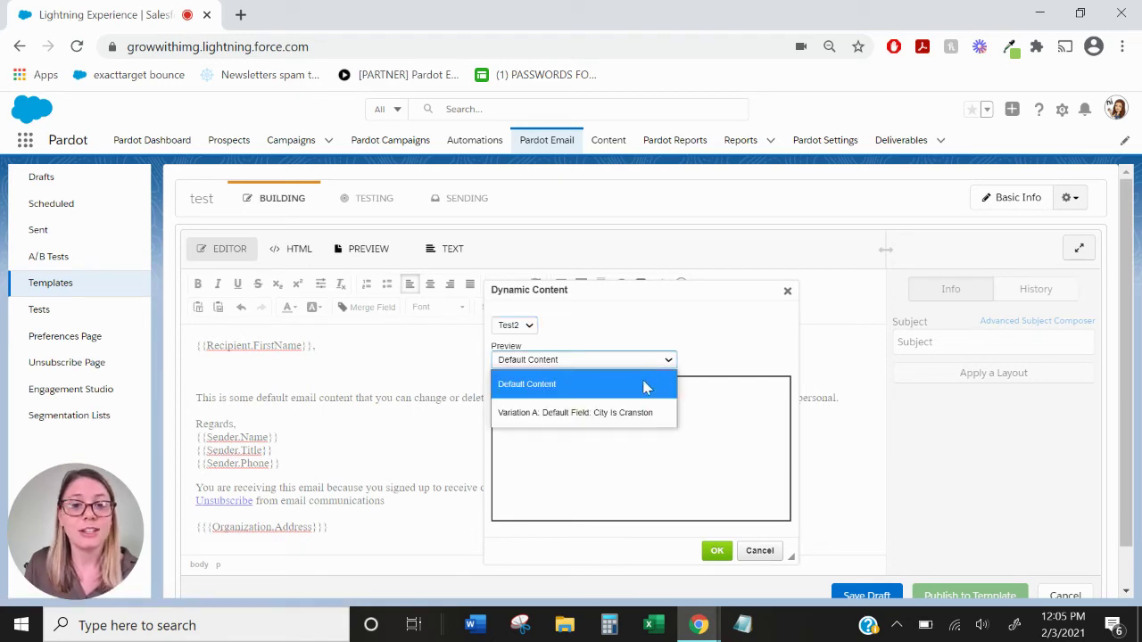
click(647, 413)
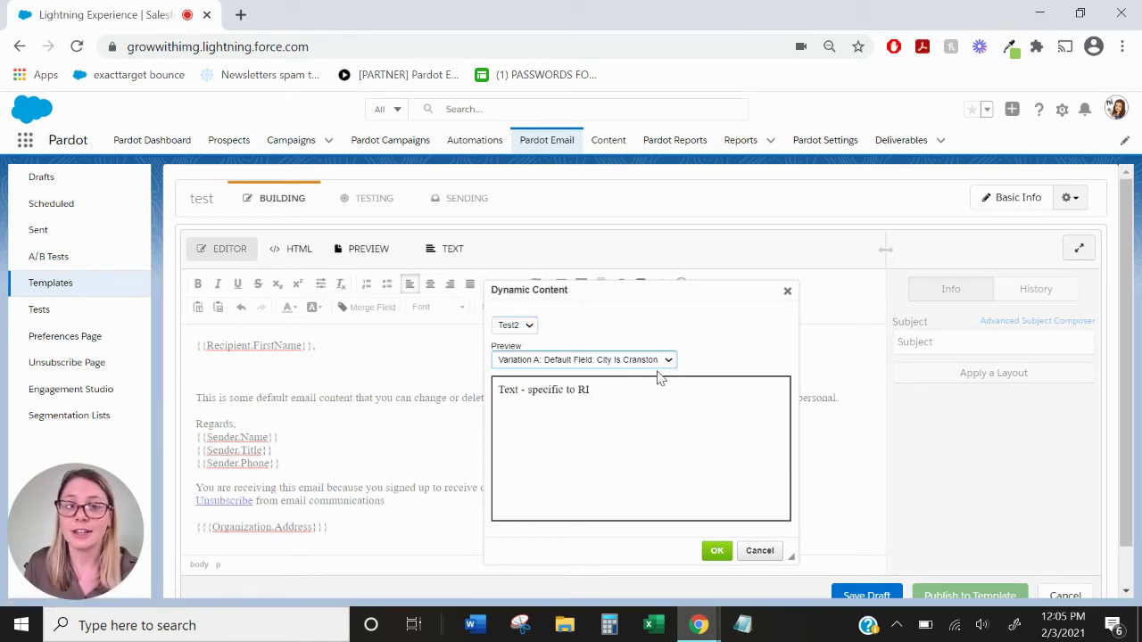
click(654, 362)
click(645, 385)
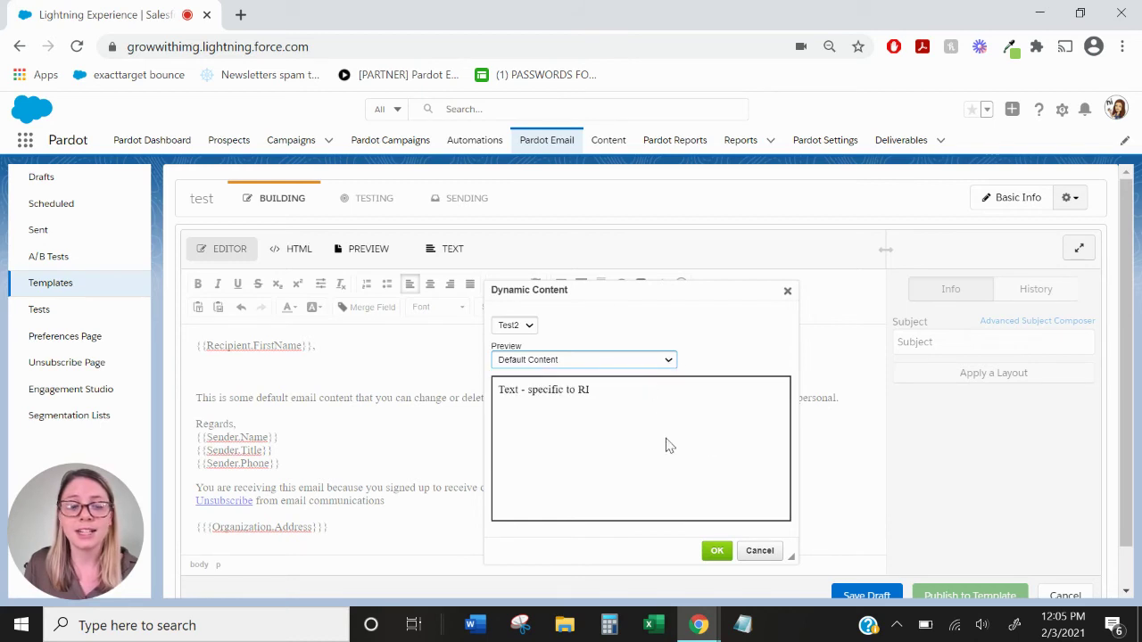
- Insert the {{{dynamic_content_1011}}} tag into the email below the greeting
click(717, 552)
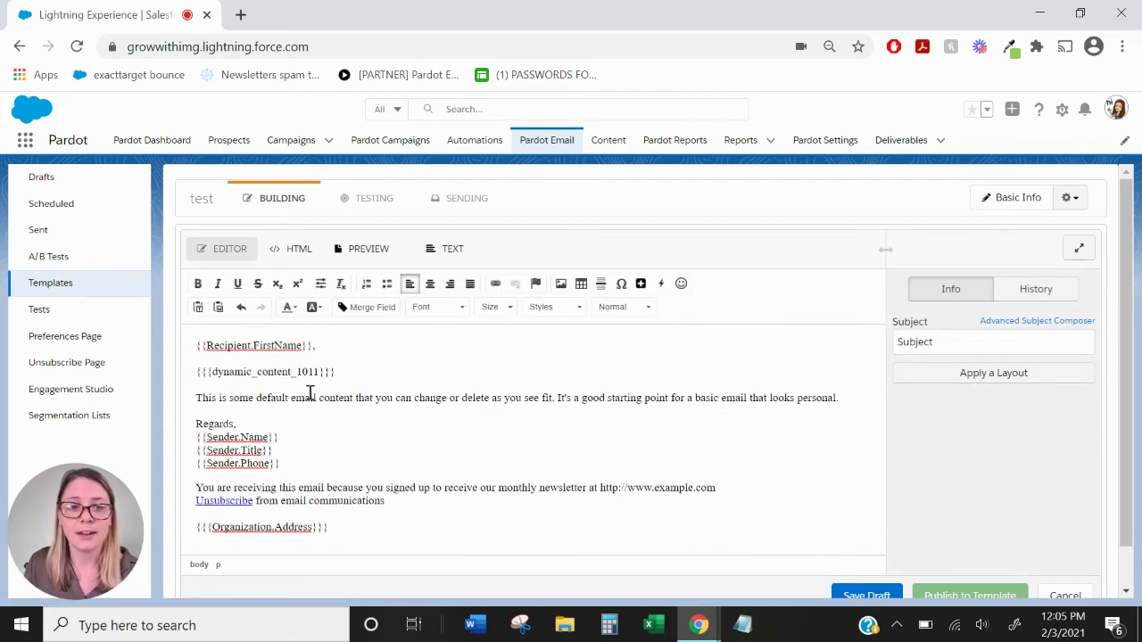
drag(336, 372, 186, 371)
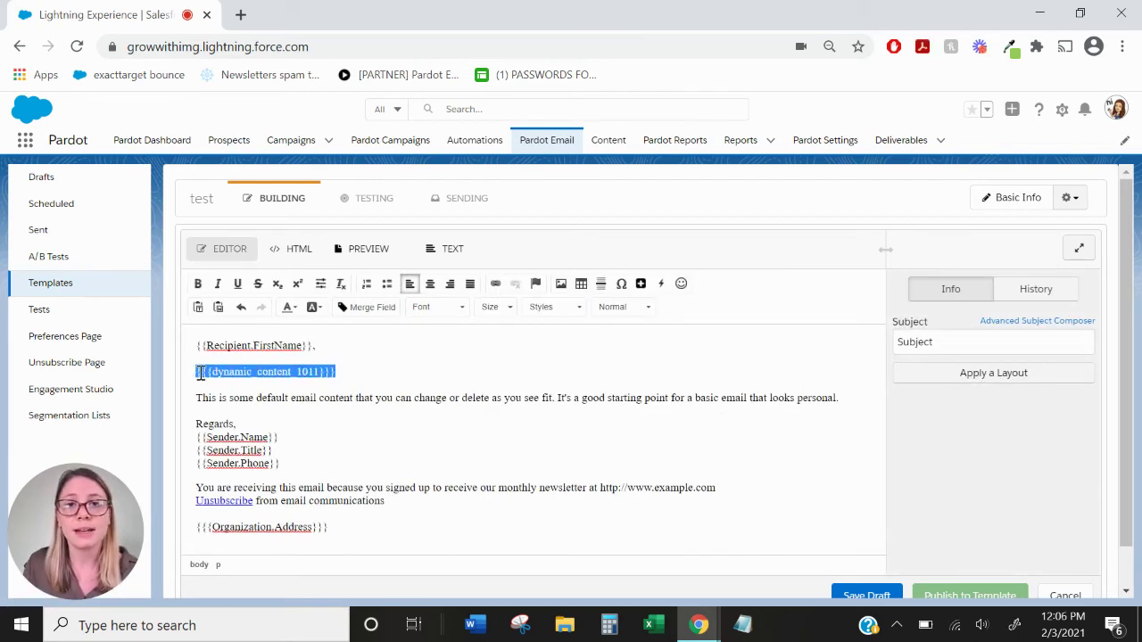
click(360, 373)
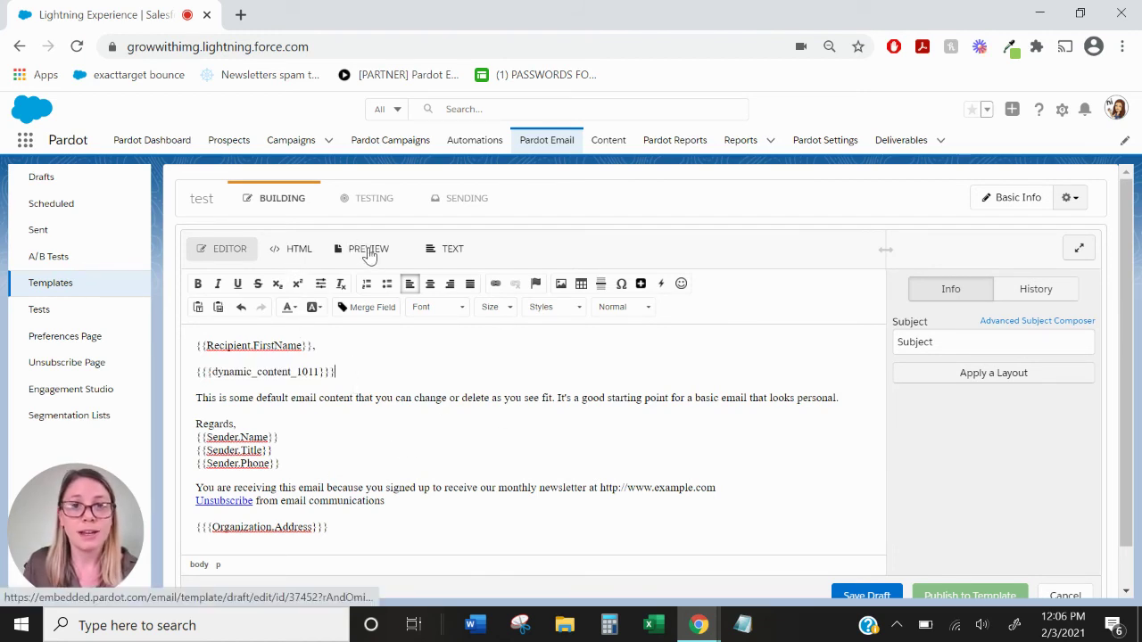
- Preview the email as a chosen prospect, showing the dynamic line as default 'Text'
click(366, 254)
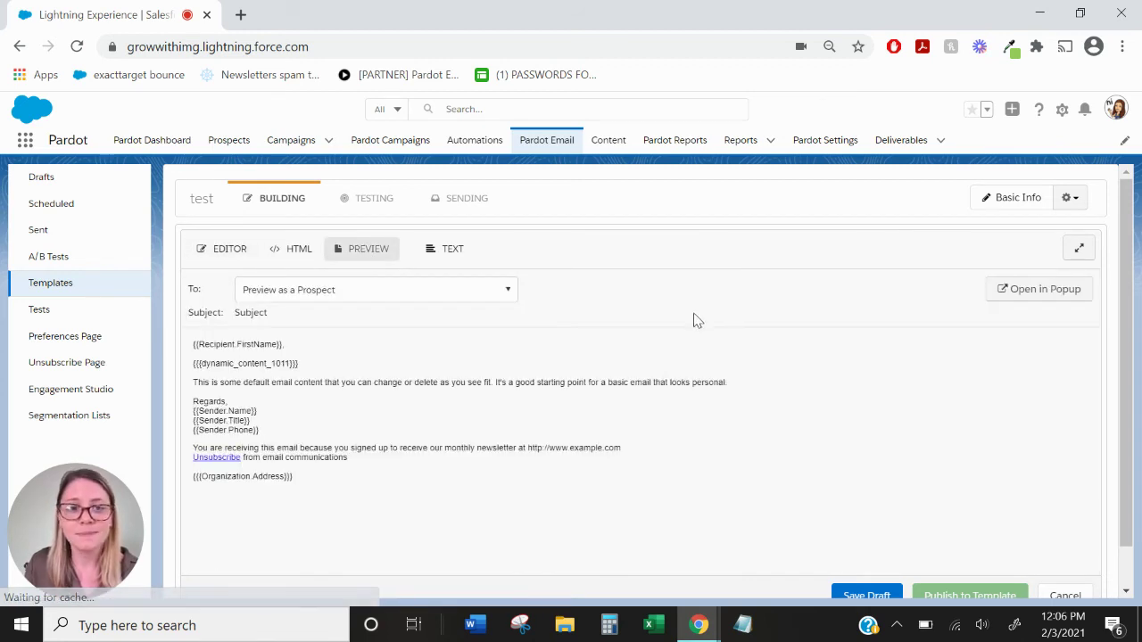
click(428, 289)
scroll(423, 380, down, 1)
scroll(424, 381, down, 2)
click(411, 391)
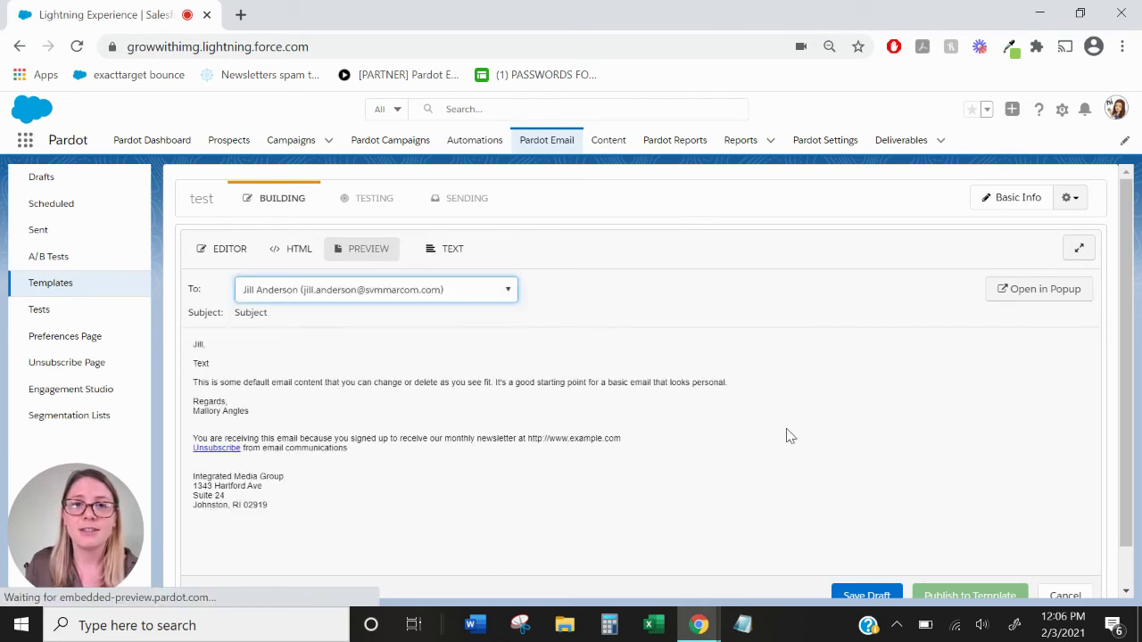
double_click(201, 363)
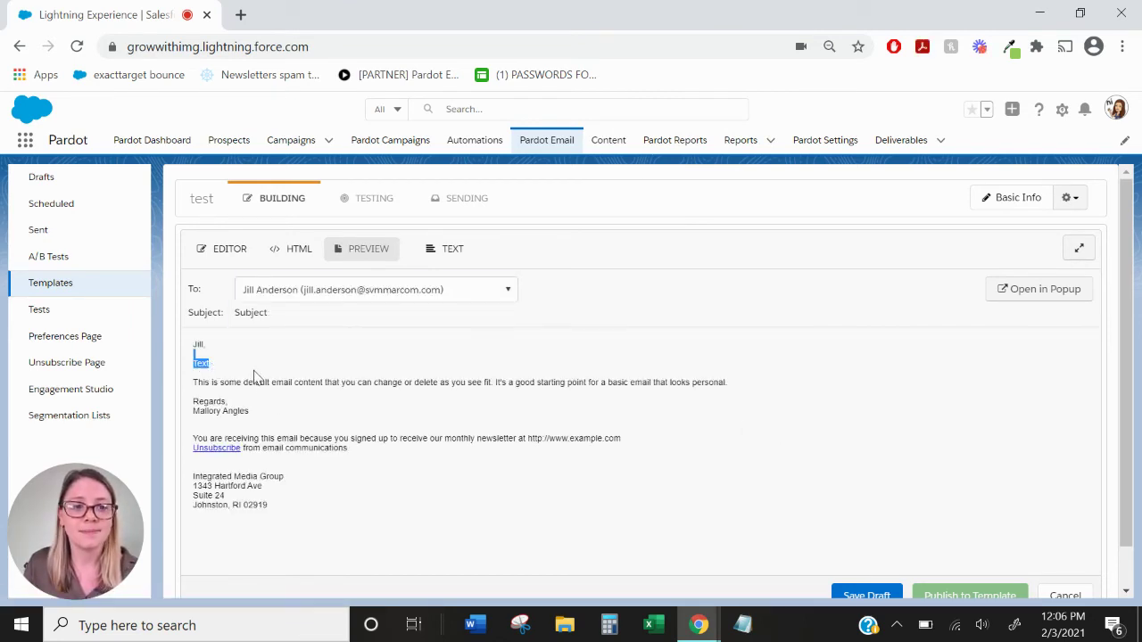
click(254, 375)
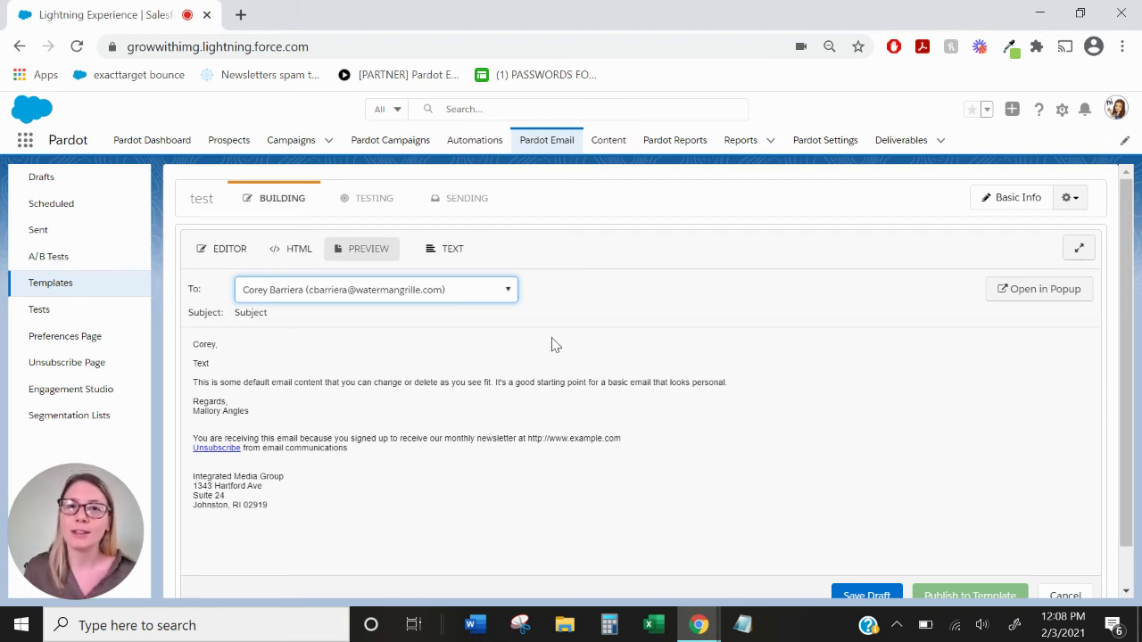
- Preview as the Cranston test prospect, found by name, so the line reads 'Text - specific to RI'
click(492, 296)
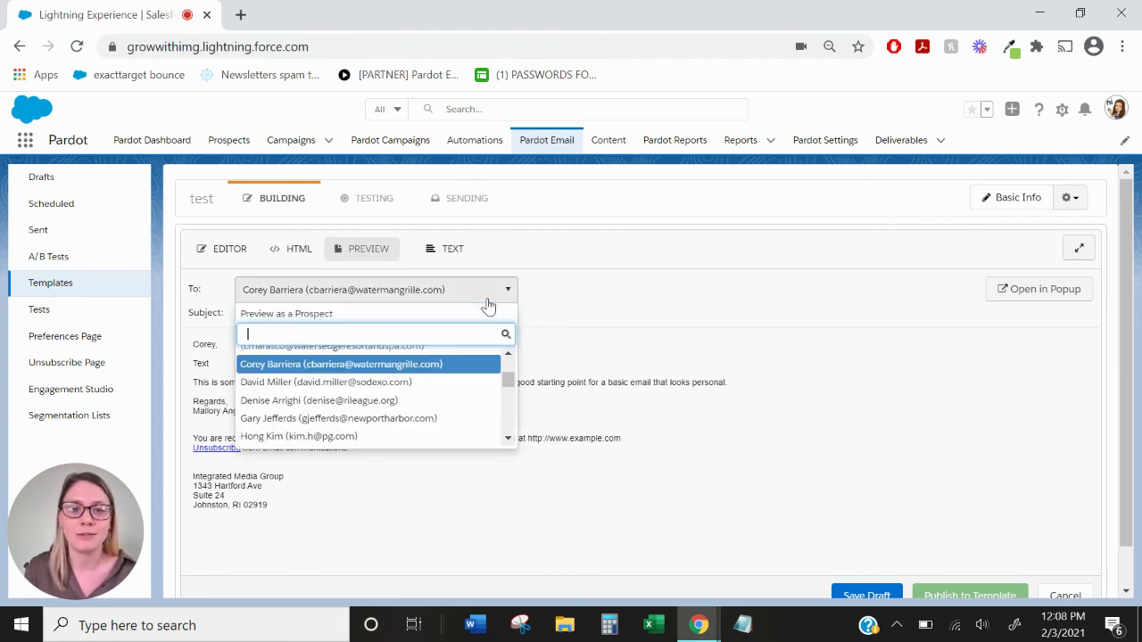
text(gil)
scroll(432, 376, down, 3)
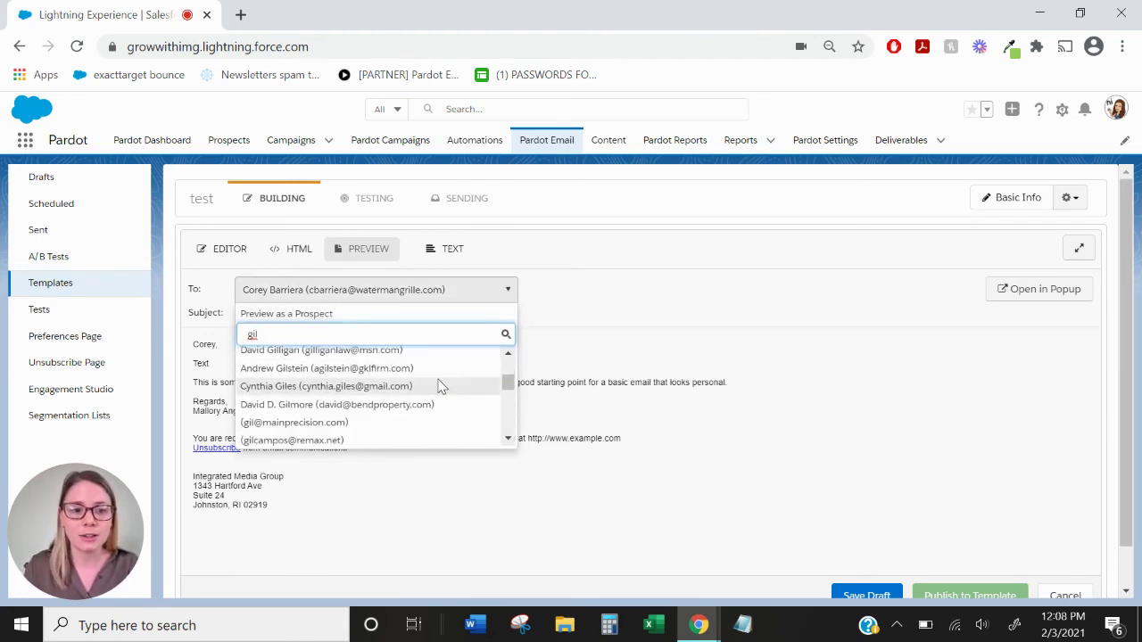
text(lantini)
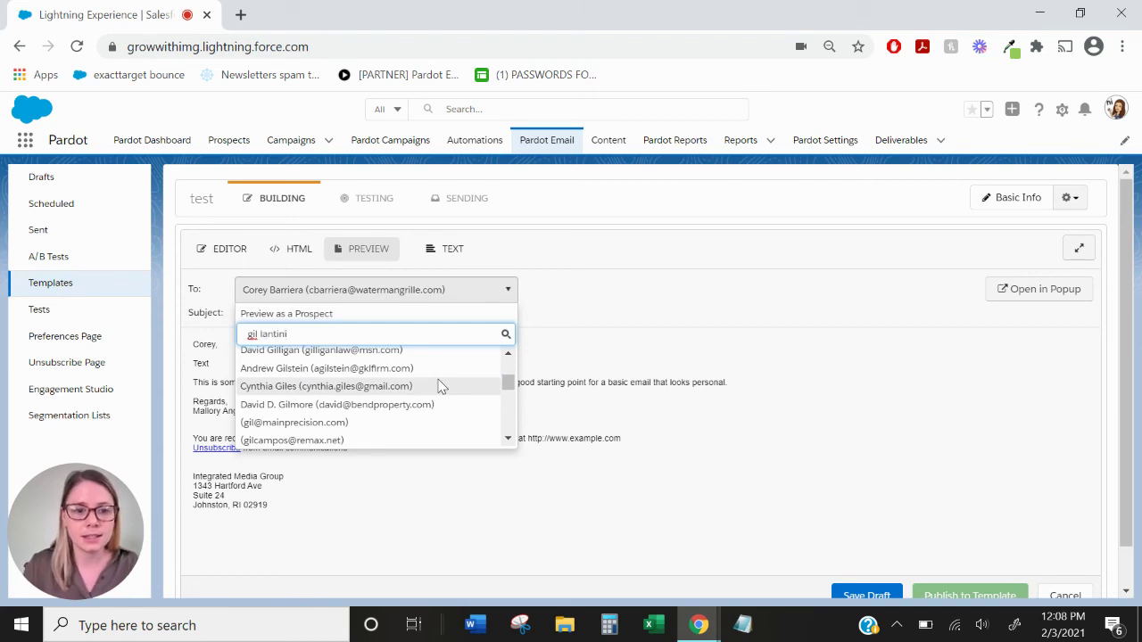
scroll(456, 387, down, 2)
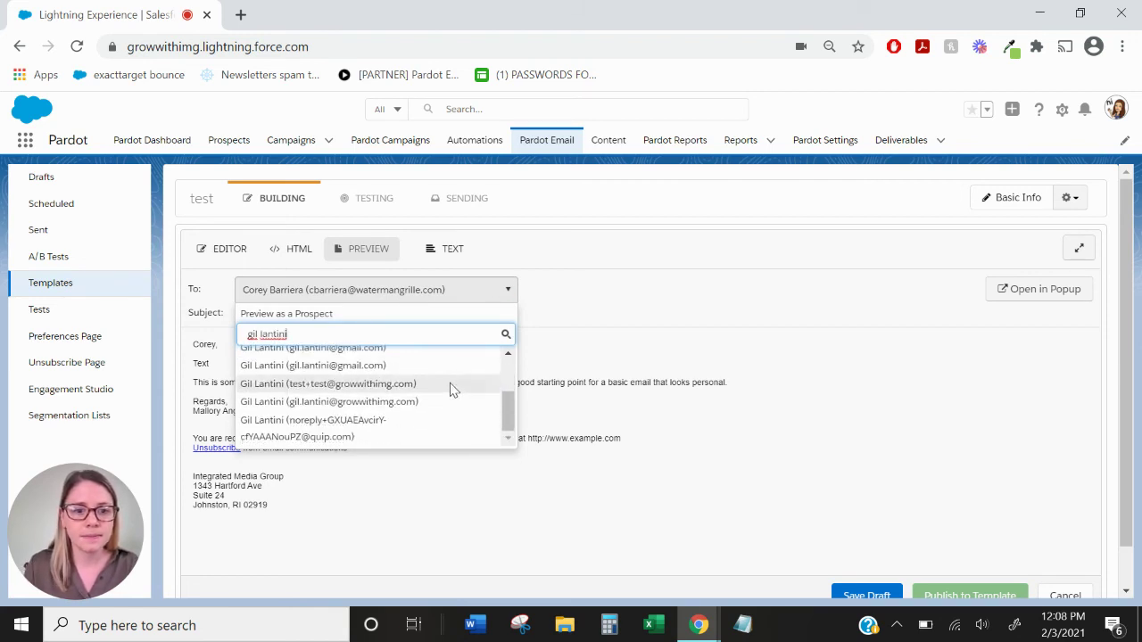
click(452, 385)
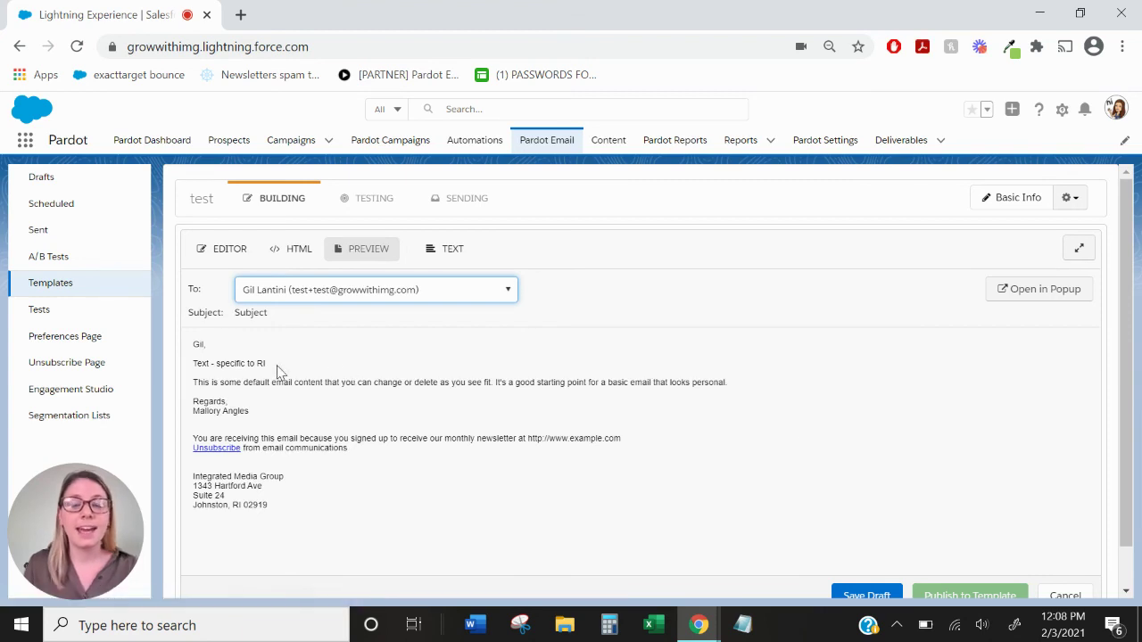
mouse_move(286, 368)
mouse_down()
mouse_move(221, 366)
mouse_move(293, 380)
mouse_up()
click(198, 375)
click(327, 381)
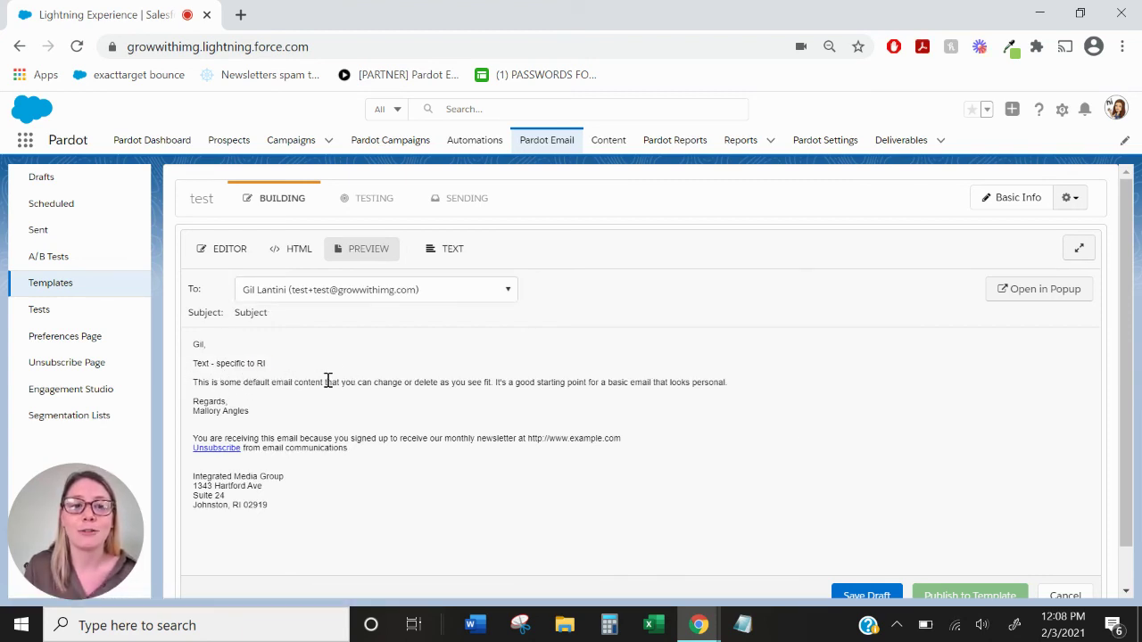